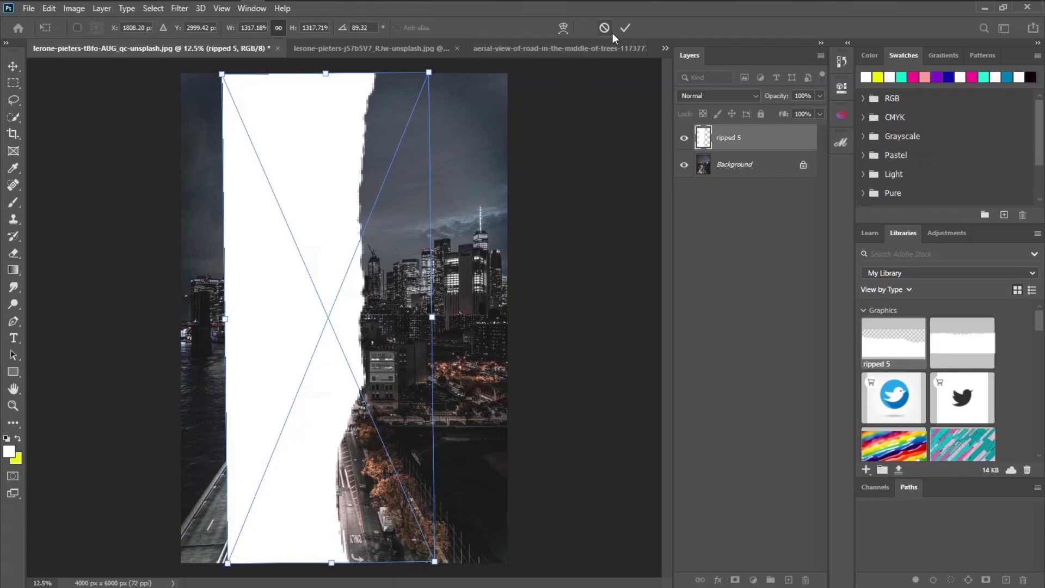
Step: Confirm the ripped 5 paper's placement and move it slightly towards the canvas's left edge
{"action": "left_click", "coordinate": [624, 30]}
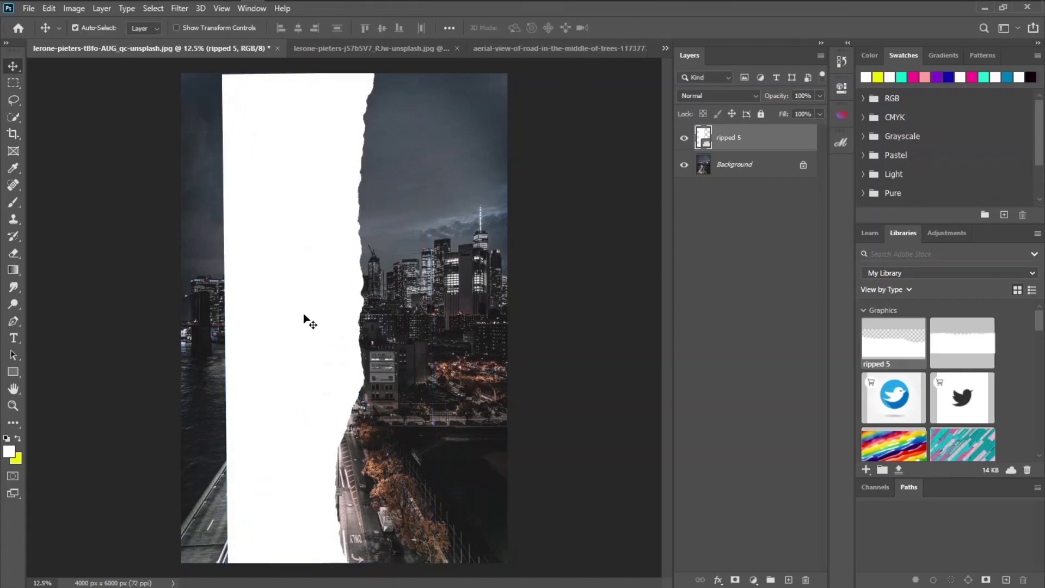
{"action": "left_click_drag", "start_coordinate": [301, 314], "coordinate": [280, 320]}
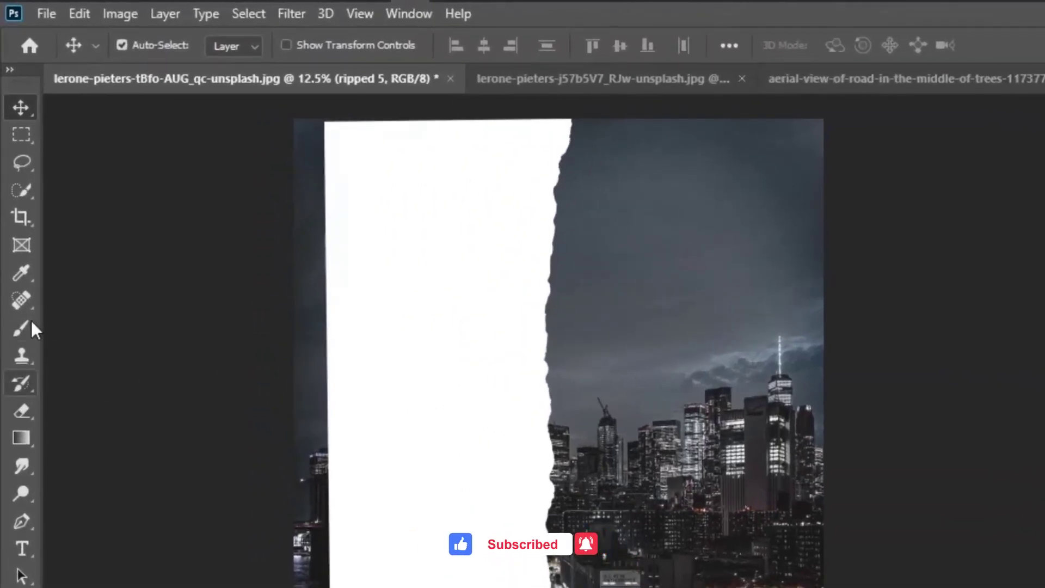
Step: Set up a 700 px Hard Round brush with 100% hardness and rasterize the ripped 5 smart object for painting
{"action": "left_click", "coordinate": [20, 327]}
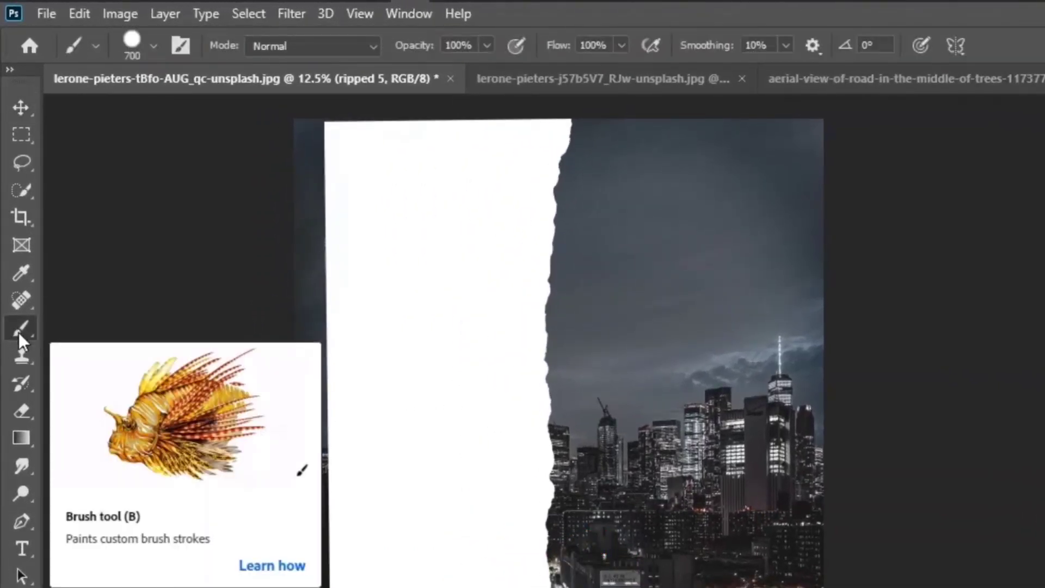
{"action": "left_click", "coordinate": [153, 41]}
{"action": "left_click", "coordinate": [46, 206]}
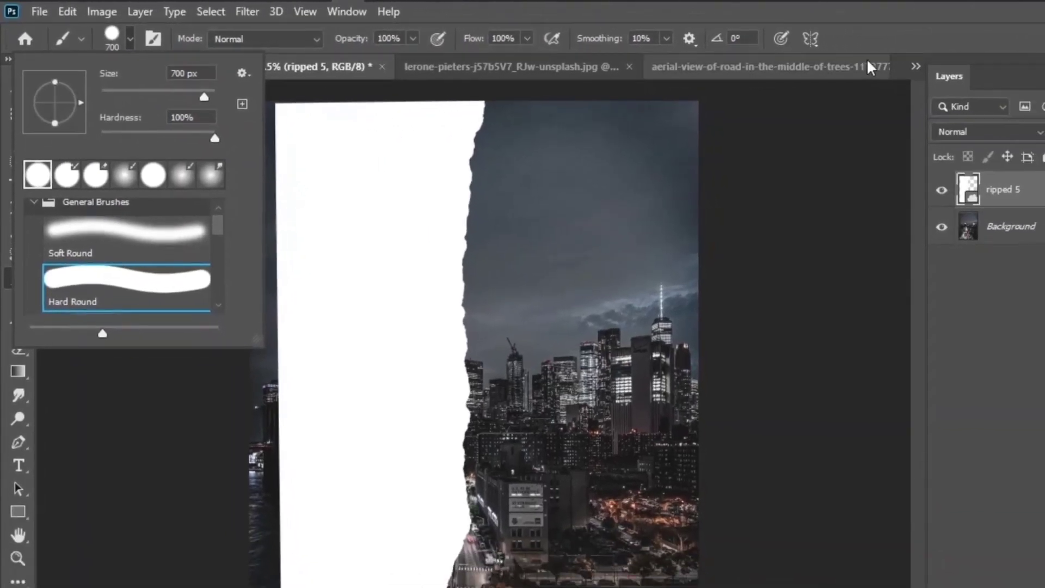
{"action": "left_click", "coordinate": [877, 47]}
{"action": "left_click", "coordinate": [395, 355]}
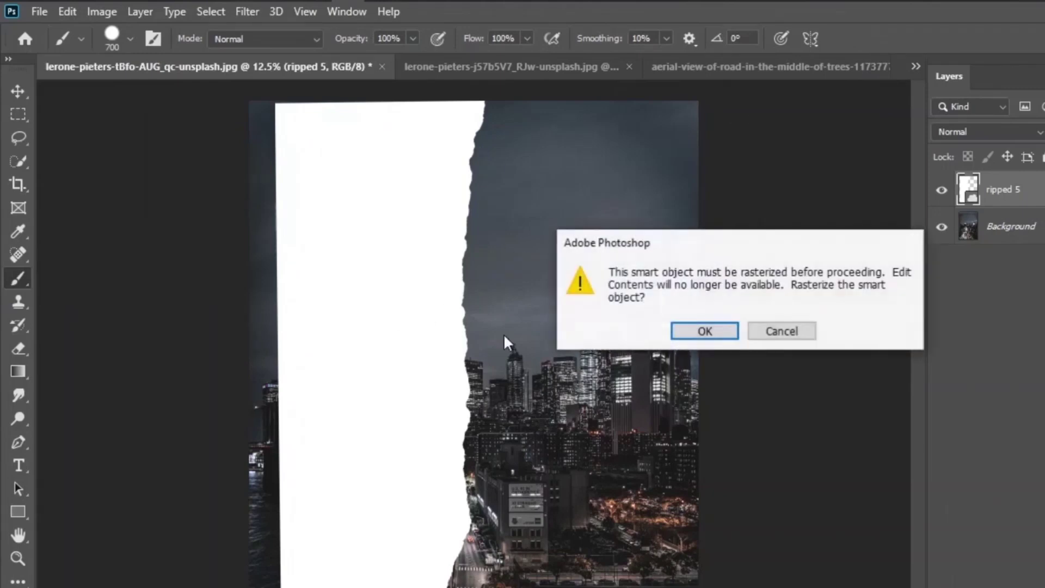
{"action": "left_click", "coordinate": [677, 331]}
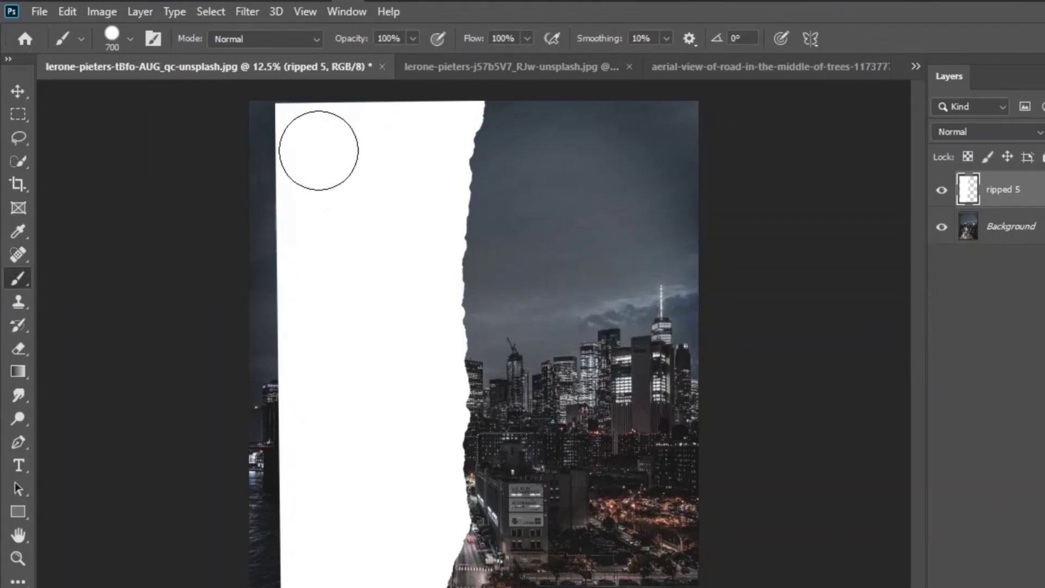
Step: Paint white over the uncovered strip between the ripped 5 paper and the canvas's left edge, down to the lower corner
{"action": "mouse_move", "coordinate": [284, 123]}
{"action": "left_mouse_down"}
{"action": "mouse_move", "coordinate": [275, 121]}
{"action": "mouse_move", "coordinate": [280, 145]}
{"action": "mouse_move", "coordinate": [426, 112]}
{"action": "mouse_move", "coordinate": [275, 191]}
{"action": "mouse_move", "coordinate": [256, 587]}
{"action": "left_mouse_up"}
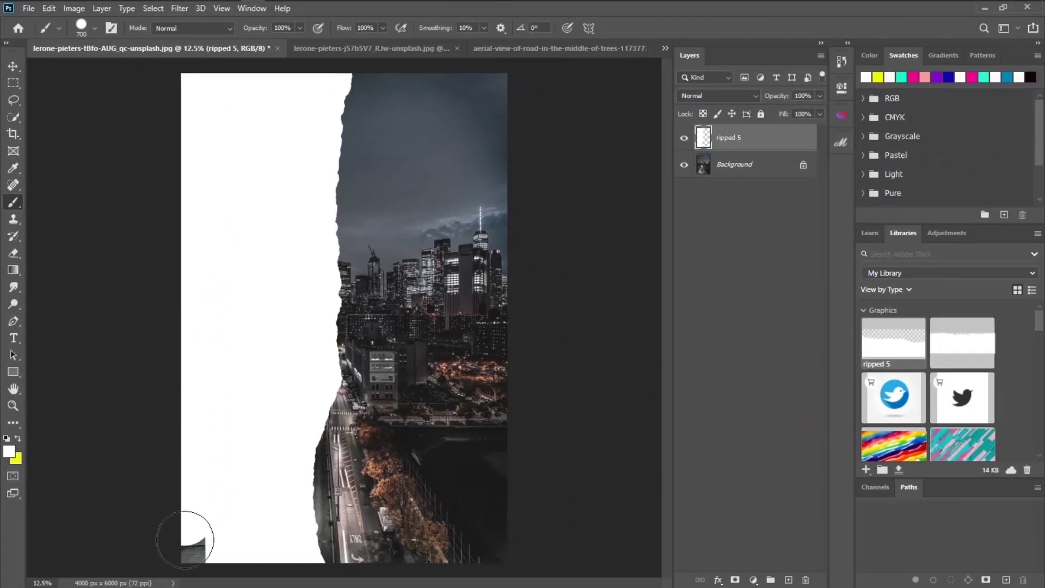
{"action": "mouse_move", "coordinate": [185, 540]}
{"action": "left_mouse_down"}
{"action": "mouse_move", "coordinate": [191, 553]}
{"action": "mouse_move", "coordinate": [201, 533]}
{"action": "left_mouse_up"}
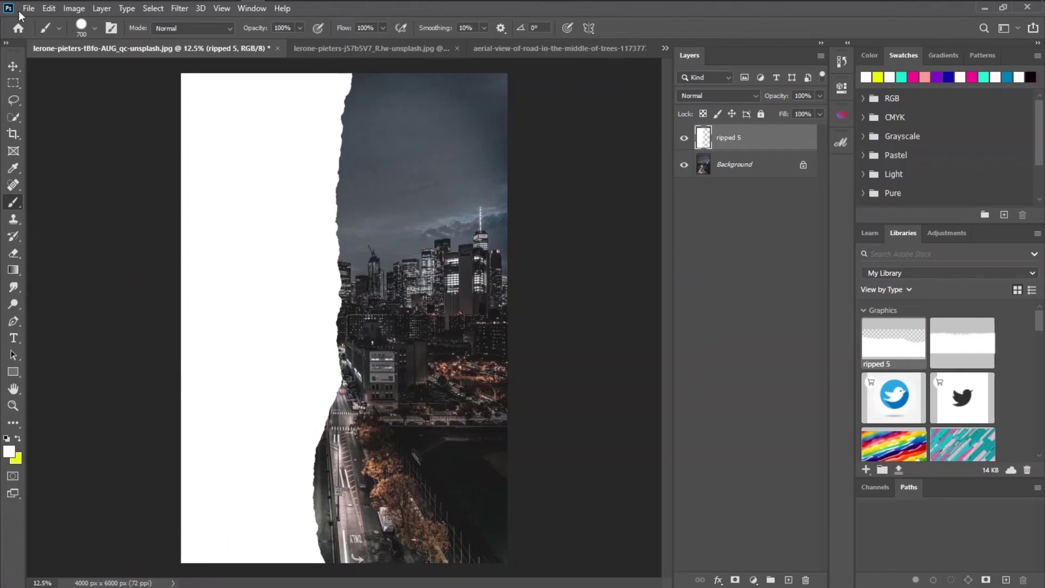
{"action": "left_click", "coordinate": [13, 65]}
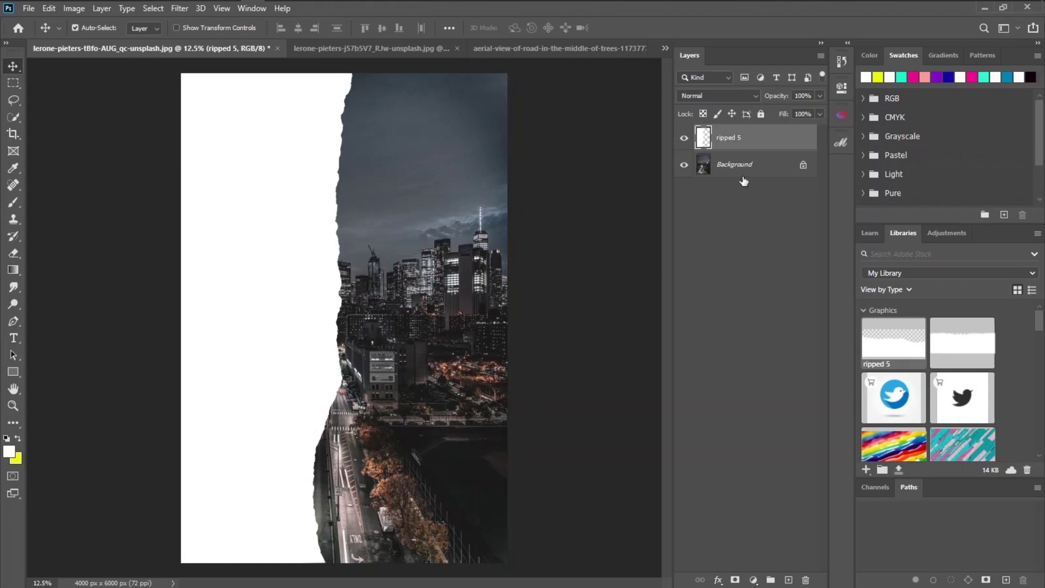
Step: Unlock the sunset skyline photo and bring it into the night city document above ripped 5, with ripped 5 hidden
{"action": "left_click", "coordinate": [328, 48]}
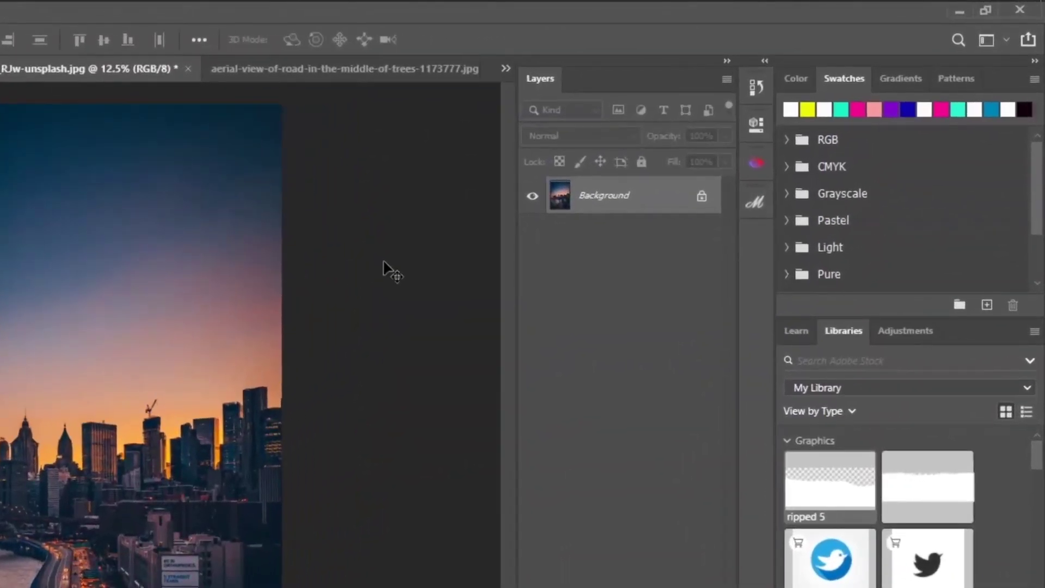
{"action": "left_click", "coordinate": [708, 194]}
{"action": "left_click_drag", "start_coordinate": [395, 243], "coordinate": [344, 326]}
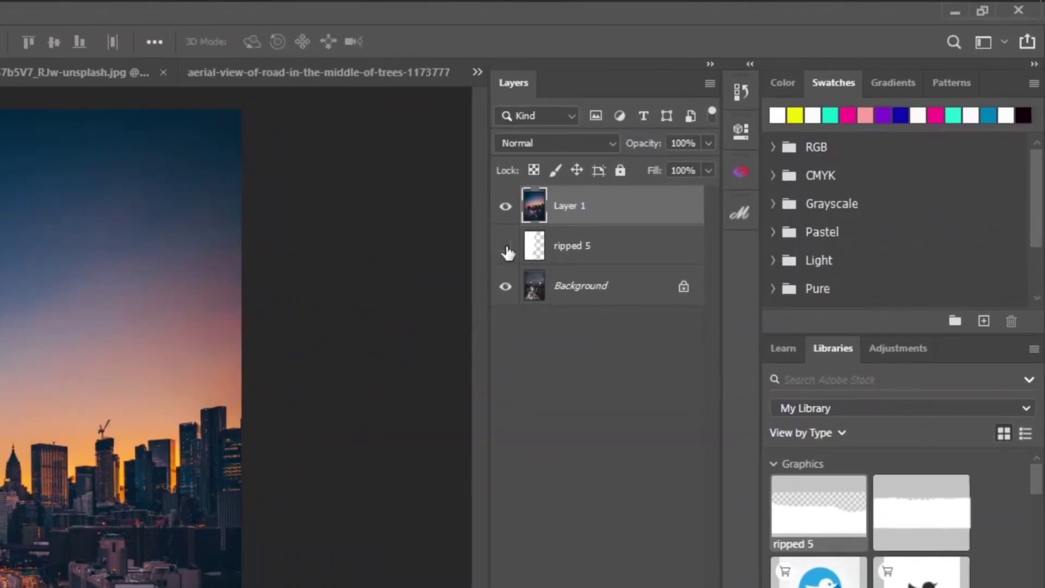
Step: Set Layer 1's opacity to 53% and move the sunset photo to line up its skyline and road with the background
{"action": "left_click", "coordinate": [708, 143]}
{"action": "left_click", "coordinate": [664, 163]}
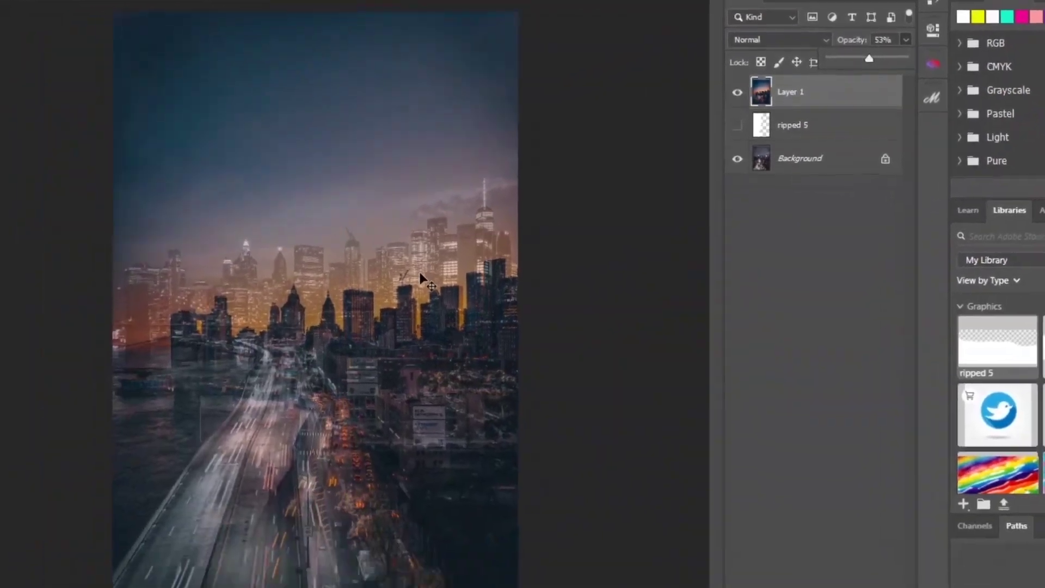
{"action": "left_click_drag", "start_coordinate": [10, 416], "coordinate": [10, 510]}
{"action": "left_click_drag", "start_coordinate": [371, 318], "coordinate": [323, 292]}
{"action": "left_click", "coordinate": [358, 354]}
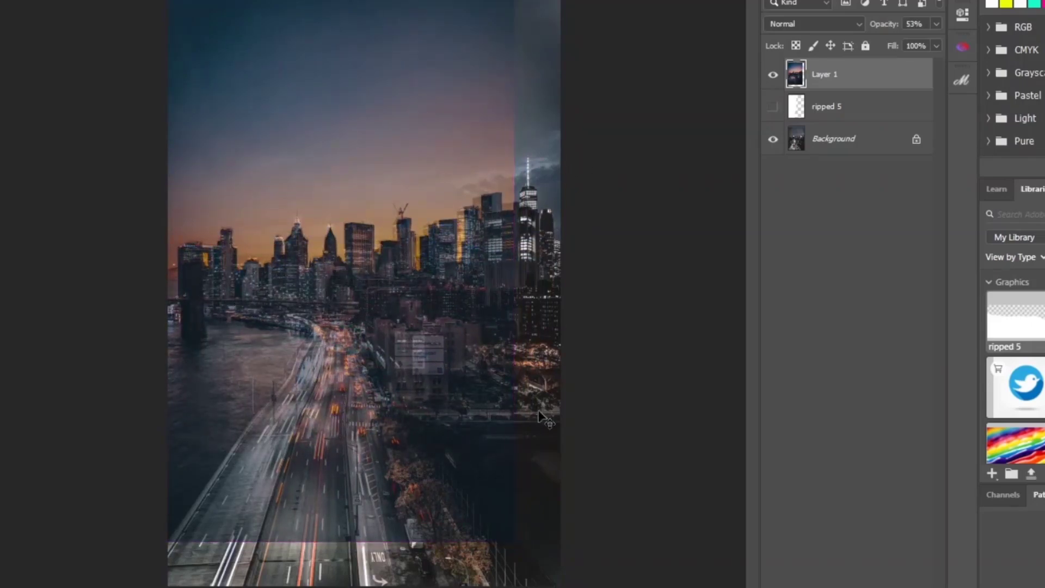
Step: Scale Layer 1 to 114% and reposition it so its road and skyline match the background photo
{"action": "key", "text": "ctrl+t"}
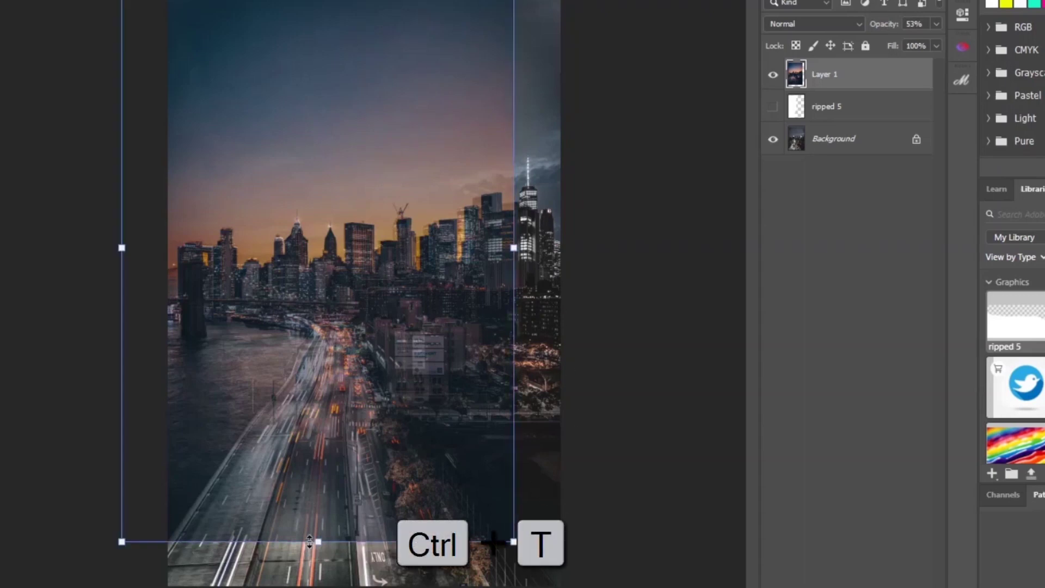
{"action": "left_click_drag", "start_coordinate": [512, 540], "coordinate": [561, 585]}
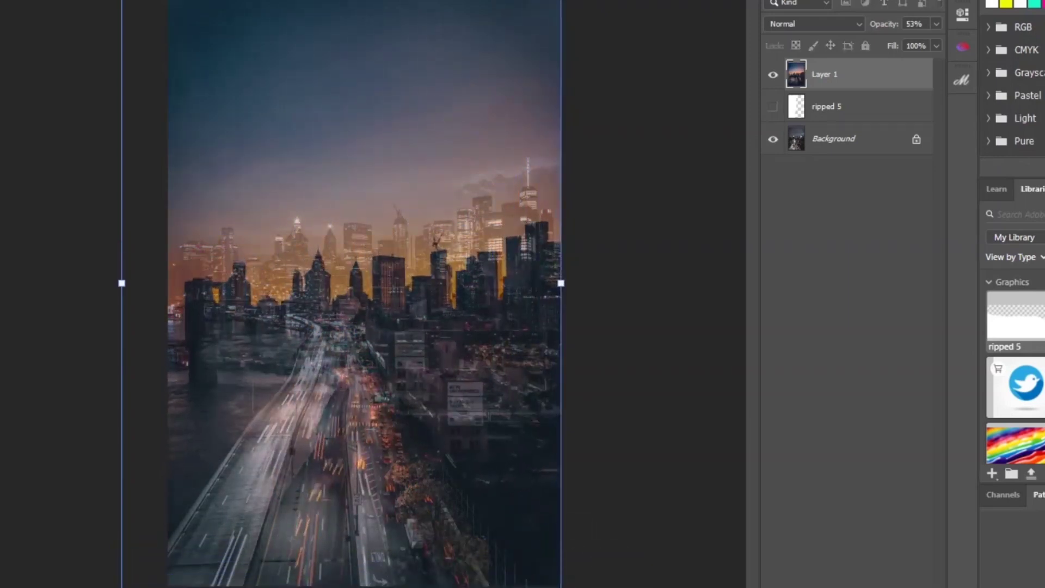
{"action": "left_click_drag", "start_coordinate": [459, 518], "coordinate": [425, 483]}
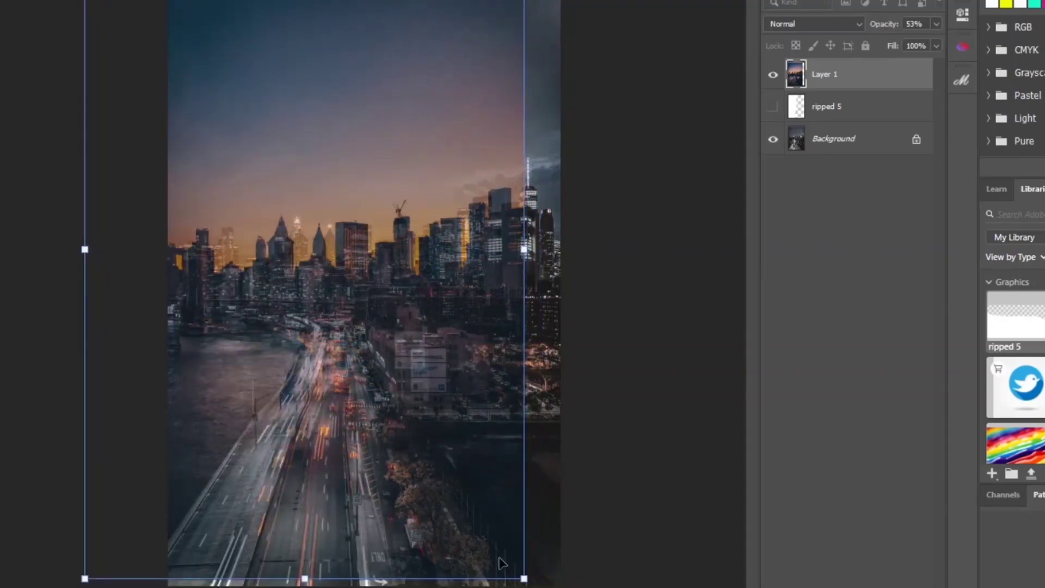
{"action": "left_click_drag", "start_coordinate": [522, 579], "coordinate": [531, 584]}
{"action": "left_click_drag", "start_coordinate": [435, 464], "coordinate": [432, 459]}
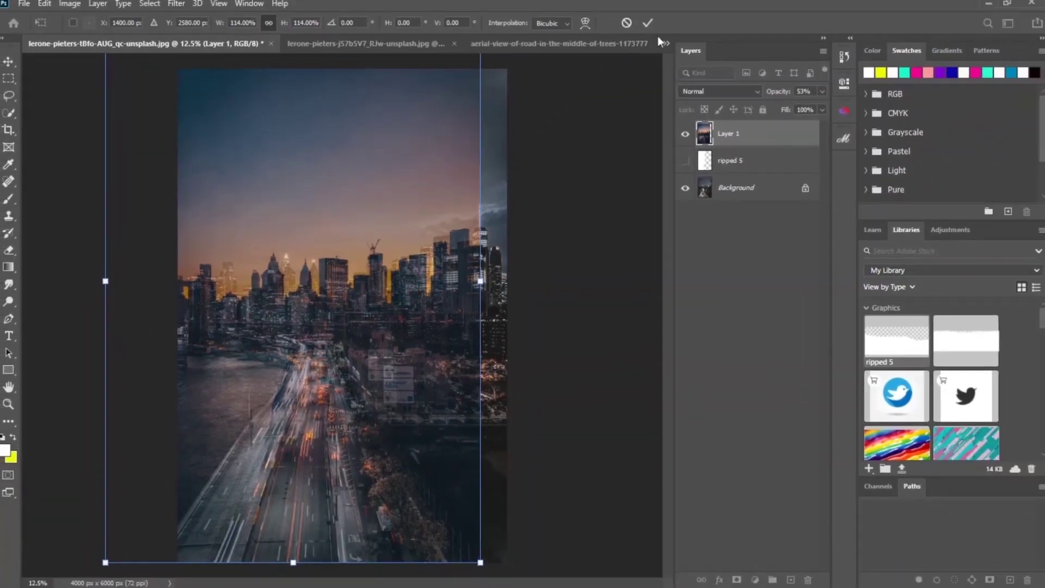
{"action": "left_click", "coordinate": [648, 23]}
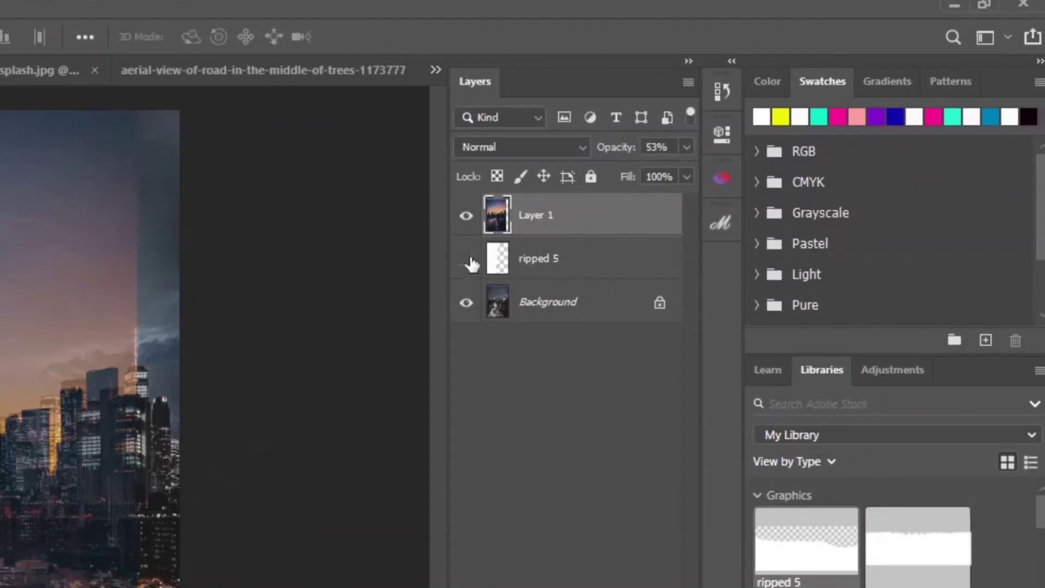
Step: Show the ripped 5 layer with Layer 1 at 100% opacity, and clip Layer 1 to ripped 5
{"action": "left_click", "coordinate": [524, 232]}
{"action": "left_click", "coordinate": [687, 146]}
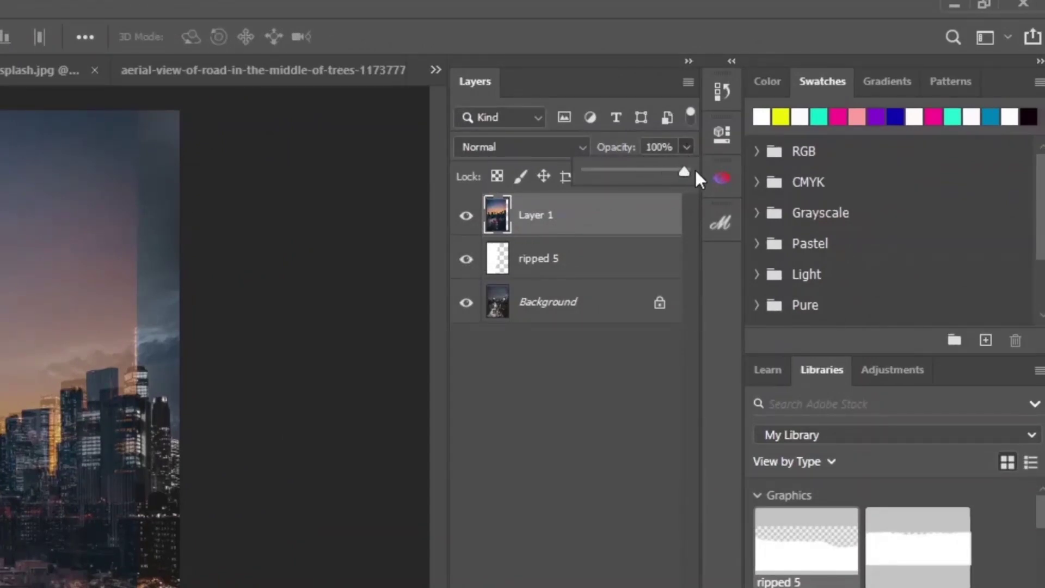
{"action": "right_click", "coordinate": [578, 223]}
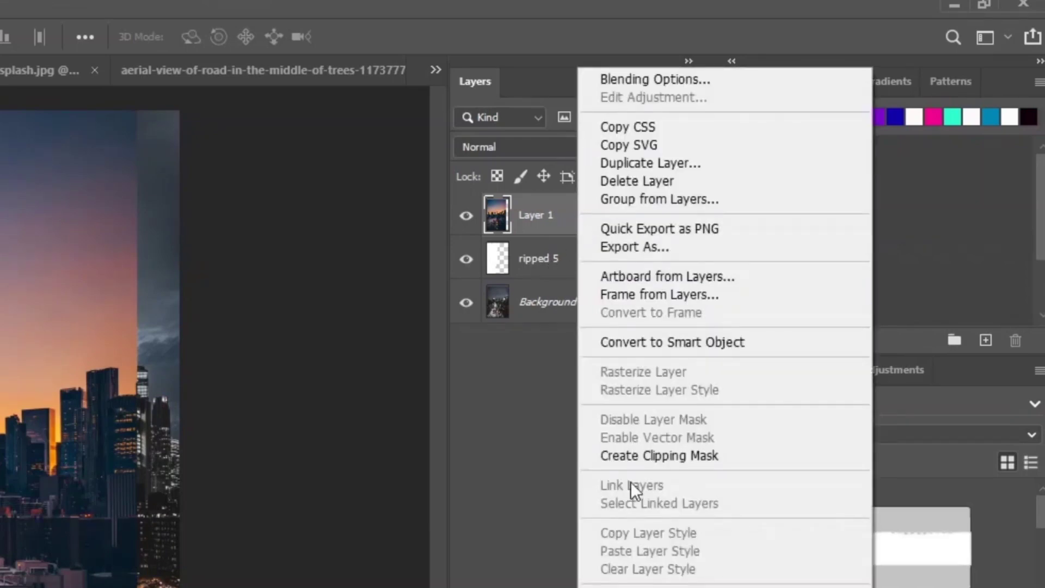
{"action": "left_click", "coordinate": [641, 457]}
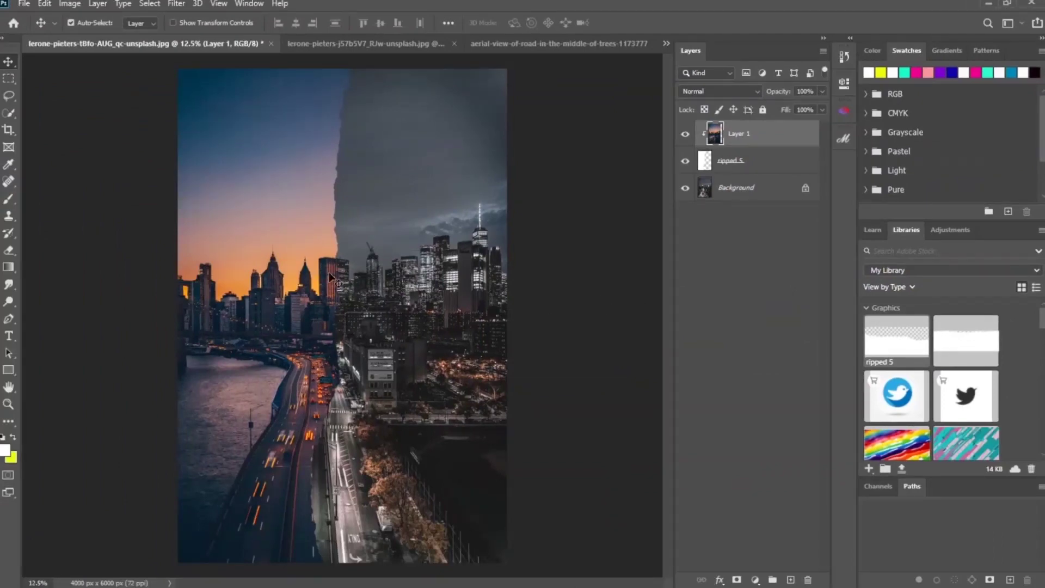
Step: Nudge the sunset photo in Layer 1 slightly upward to align its skyline with the night photo
{"action": "key", "text": "Up"}
{"action": "key", "text": "Up"}
{"action": "key", "text": "Up"}
{"action": "key", "text": "Up"}
{"action": "key", "text": "Up"}
{"action": "key", "text": "Up"}
{"action": "key", "text": "Up"}
{"action": "key", "text": "Up"}
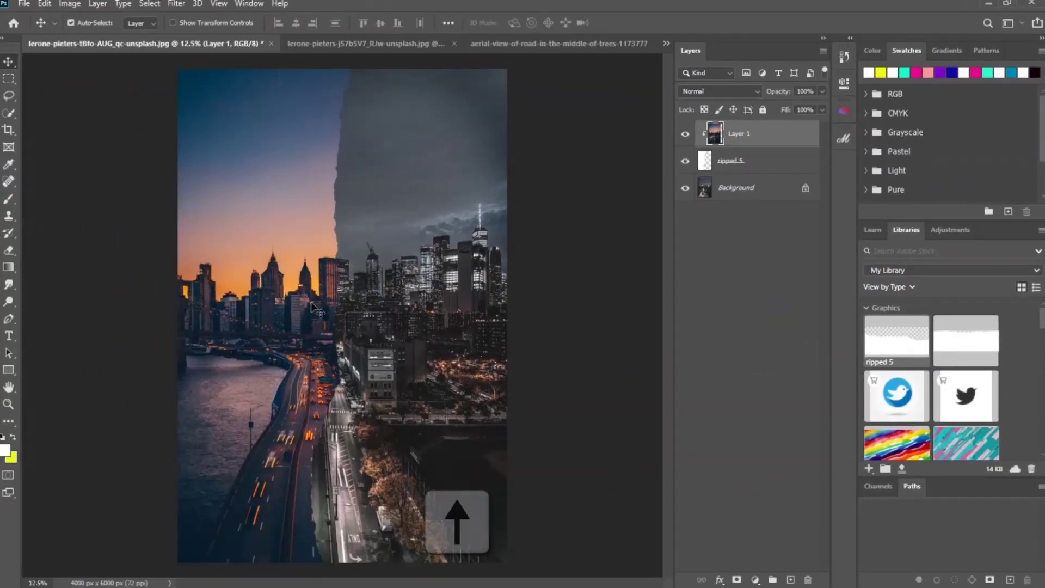
{"action": "key", "text": "Up"}
{"action": "key", "text": "Up"}
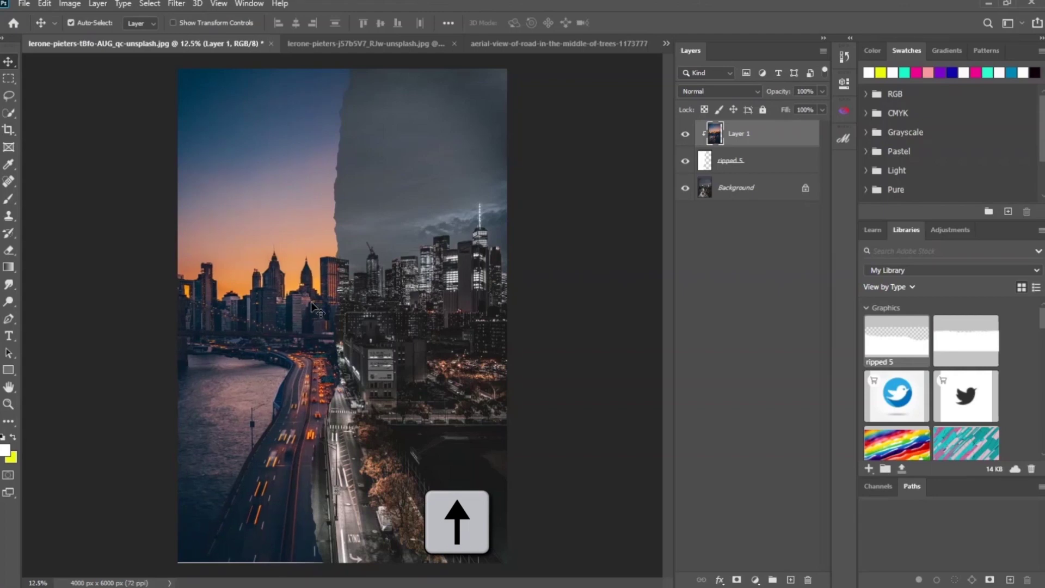
{"action": "key", "text": "Up"}
{"action": "key", "text": "Up"}
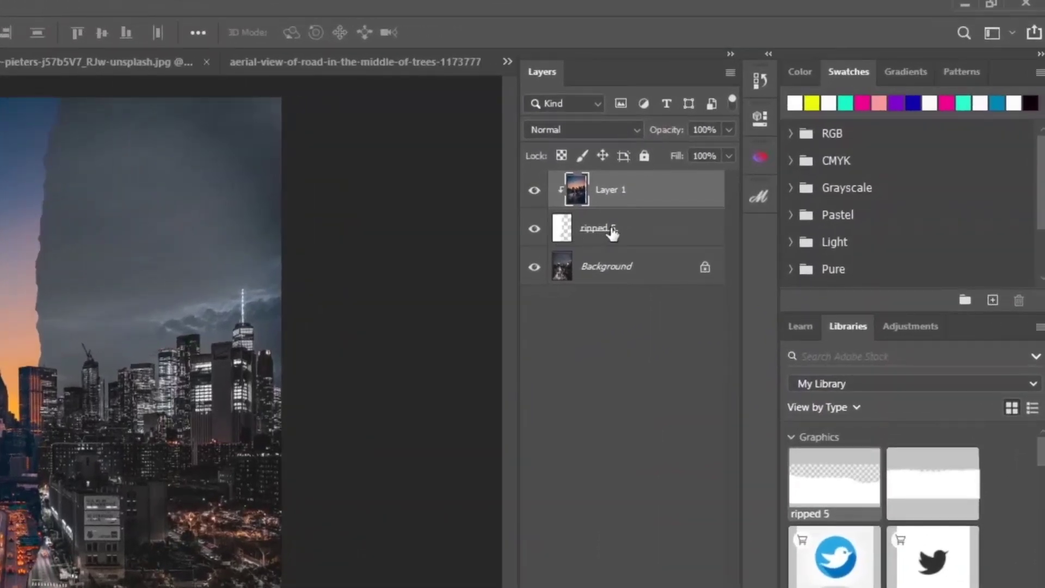
Step: Duplicate the ripped 5 layer and nudge the lower original to the right to expose a white torn edge
{"action": "left_click", "coordinate": [613, 232]}
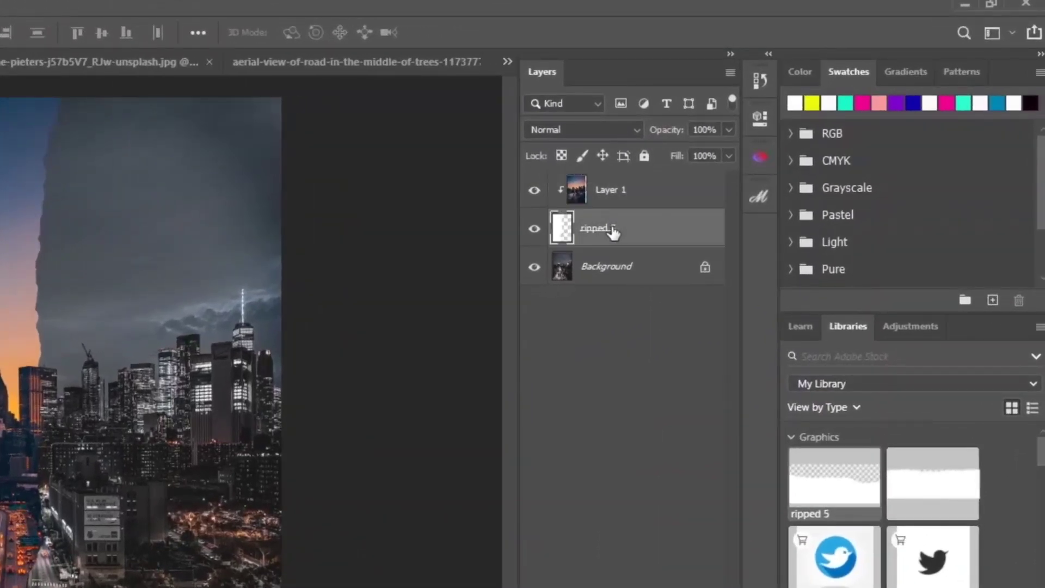
{"action": "key", "text": "ctrl+j"}
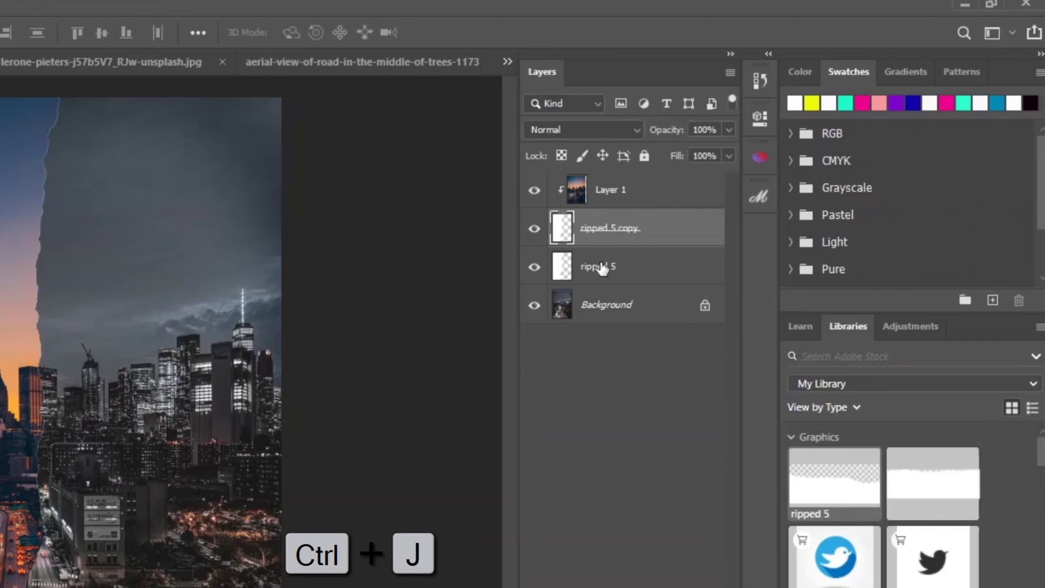
{"action": "left_click", "coordinate": [598, 277]}
{"action": "key", "text": "Right"}
{"action": "key", "text": "Right"}
{"action": "key", "text": "Right"}
{"action": "key", "text": "Right"}
{"action": "key", "text": "Right"}
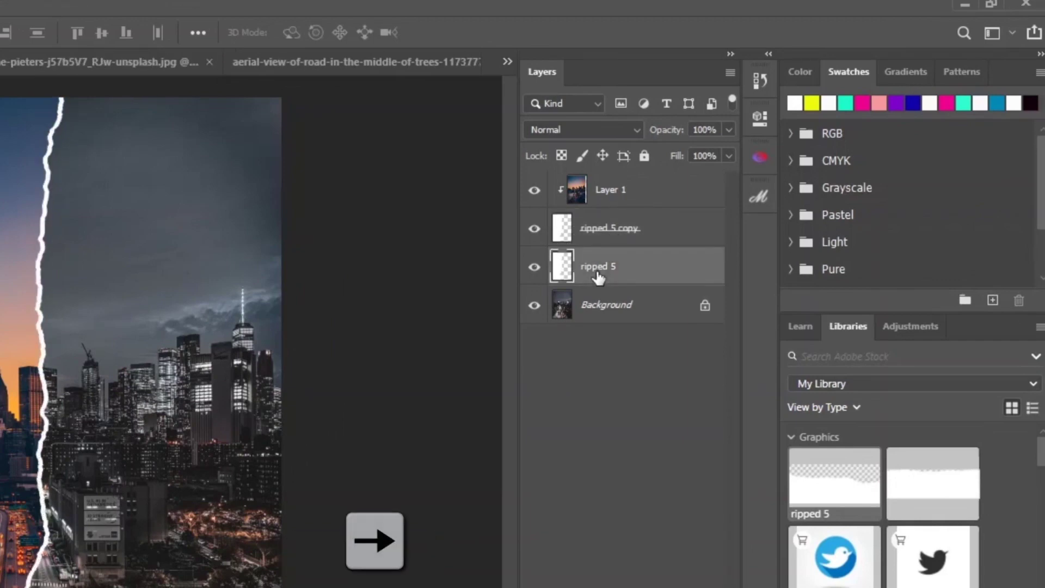
{"action": "key", "text": "Right"}
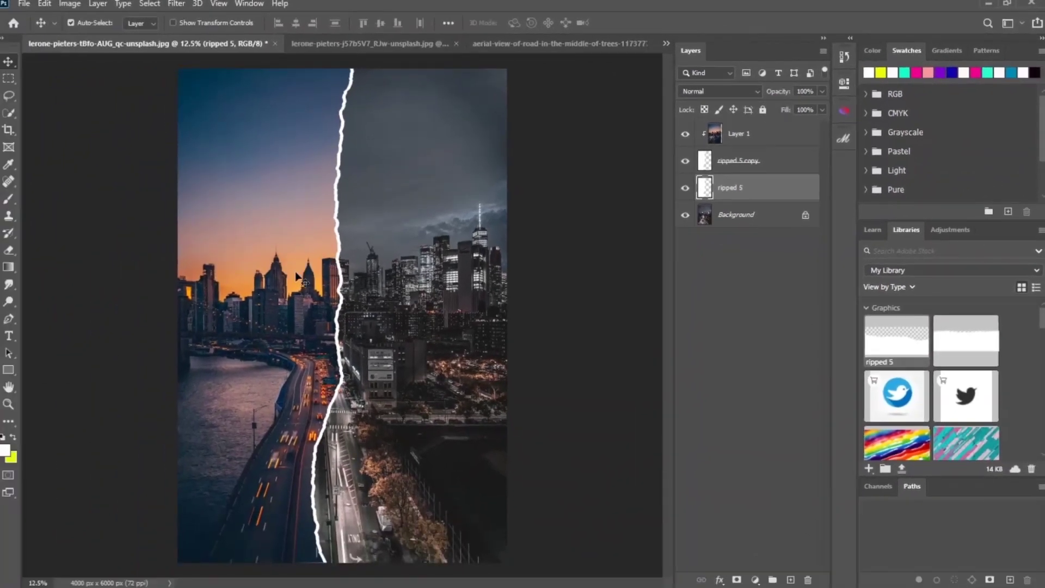
Step: Warp the lower ripped 5 layer so the white torn edge varies irregularly in thickness from top to bottom
{"action": "left_click", "coordinate": [299, 278]}
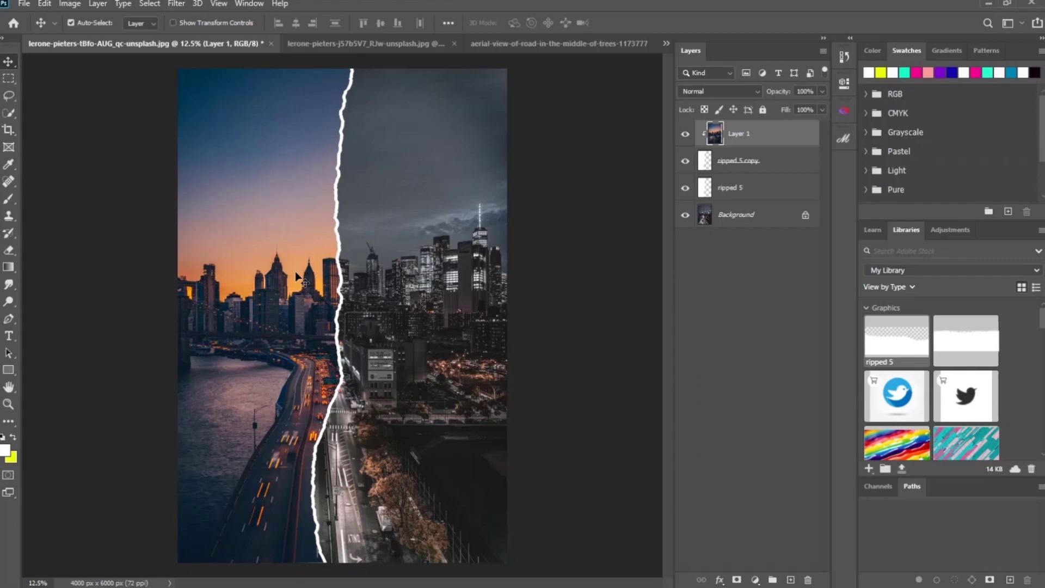
{"action": "left_click", "coordinate": [739, 189]}
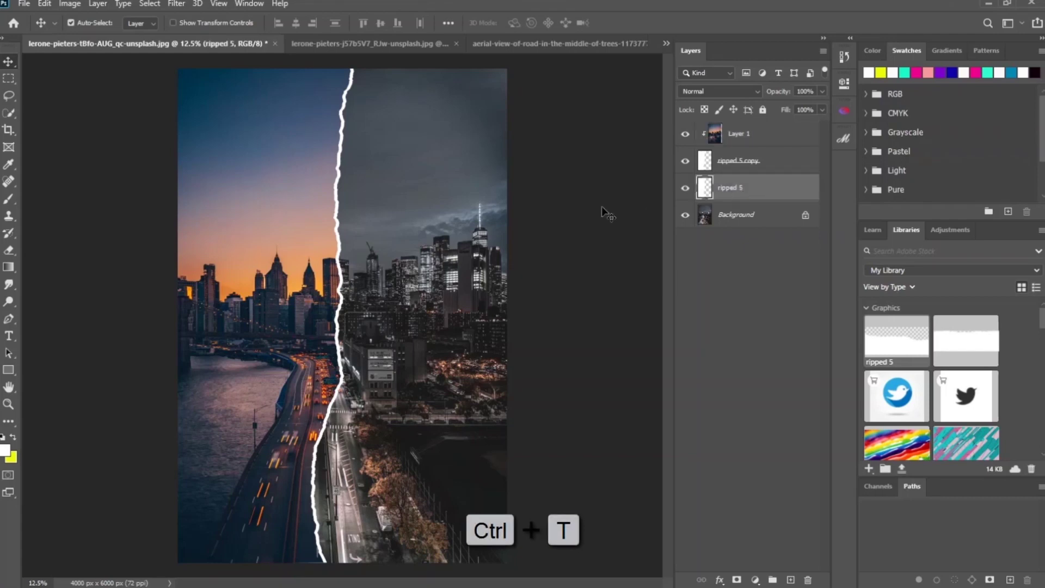
{"action": "key", "text": "ctrl+t"}
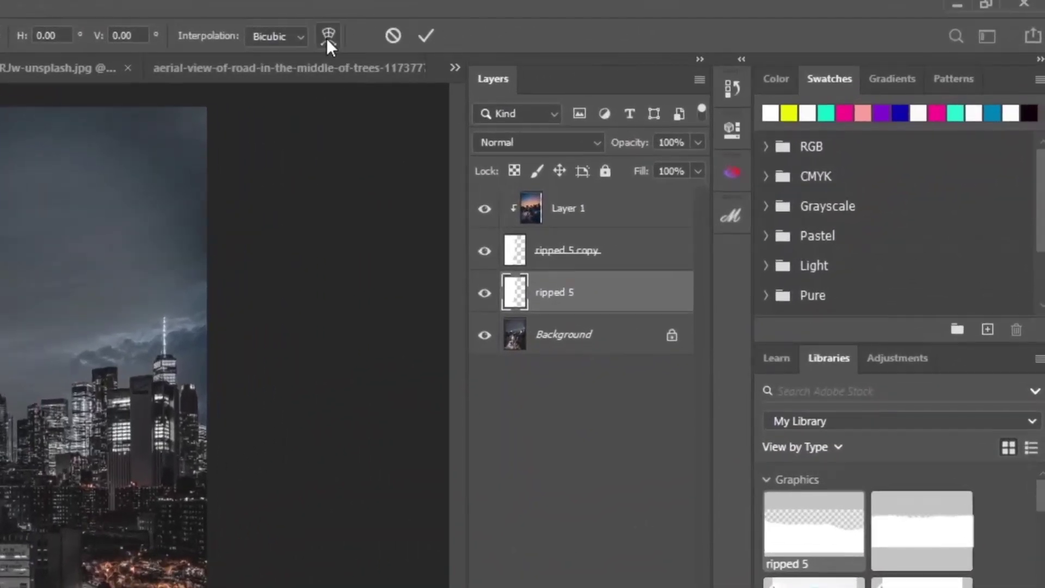
{"action": "left_click", "coordinate": [328, 36]}
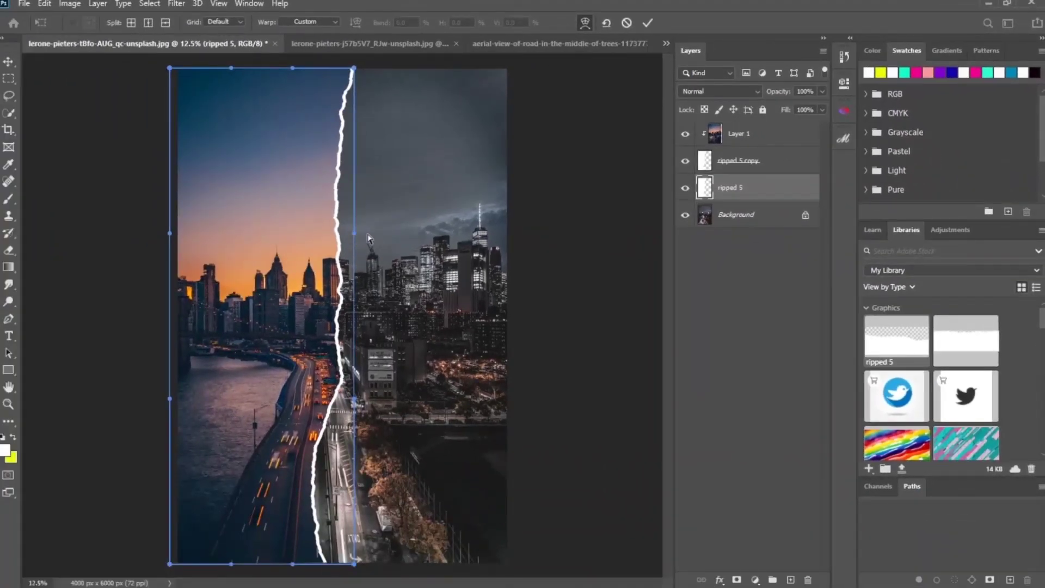
{"action": "left_click_drag", "start_coordinate": [354, 233], "coordinate": [359, 238]}
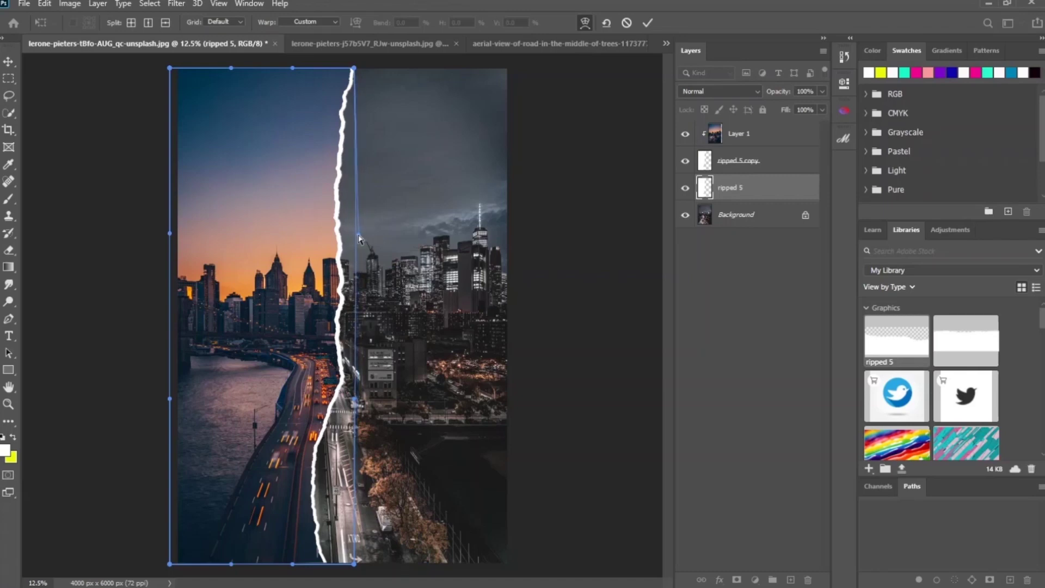
{"action": "left_click_drag", "start_coordinate": [355, 402], "coordinate": [347, 403]}
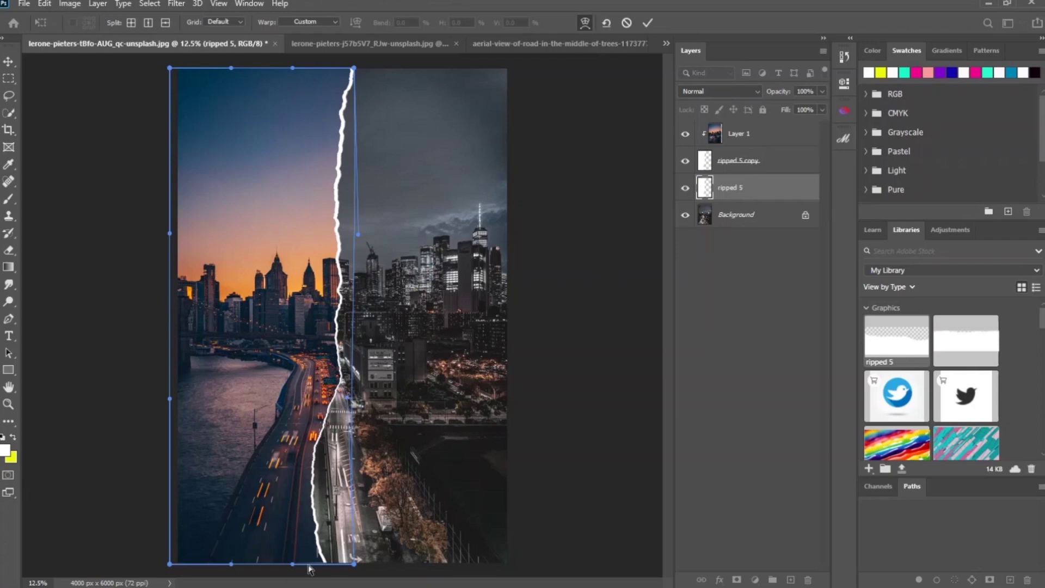
{"action": "left_click_drag", "start_coordinate": [293, 563], "coordinate": [303, 564]}
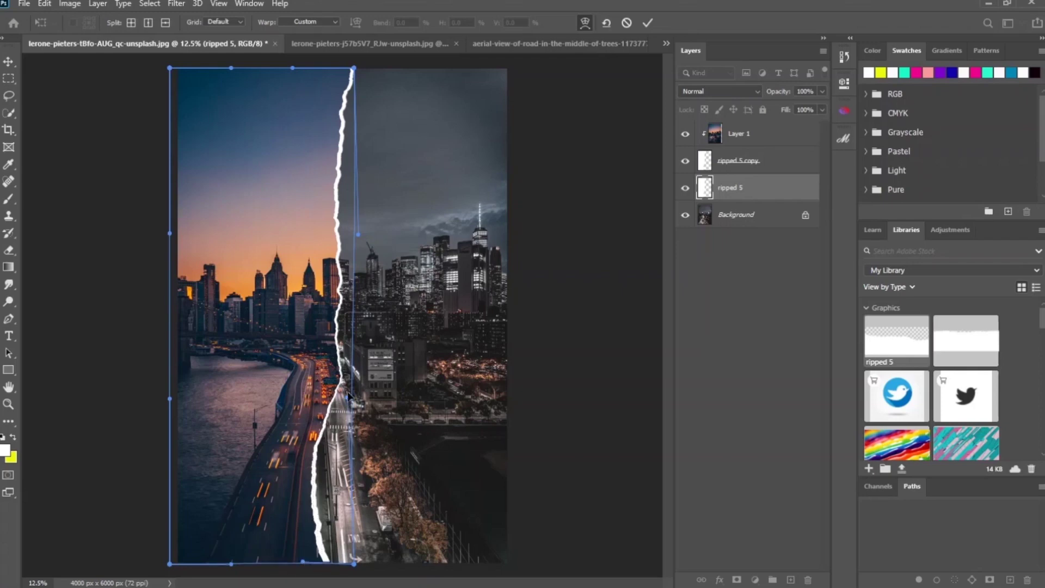
{"action": "left_click_drag", "start_coordinate": [361, 236], "coordinate": [365, 233]}
{"action": "left_click_drag", "start_coordinate": [294, 69], "coordinate": [250, 80]}
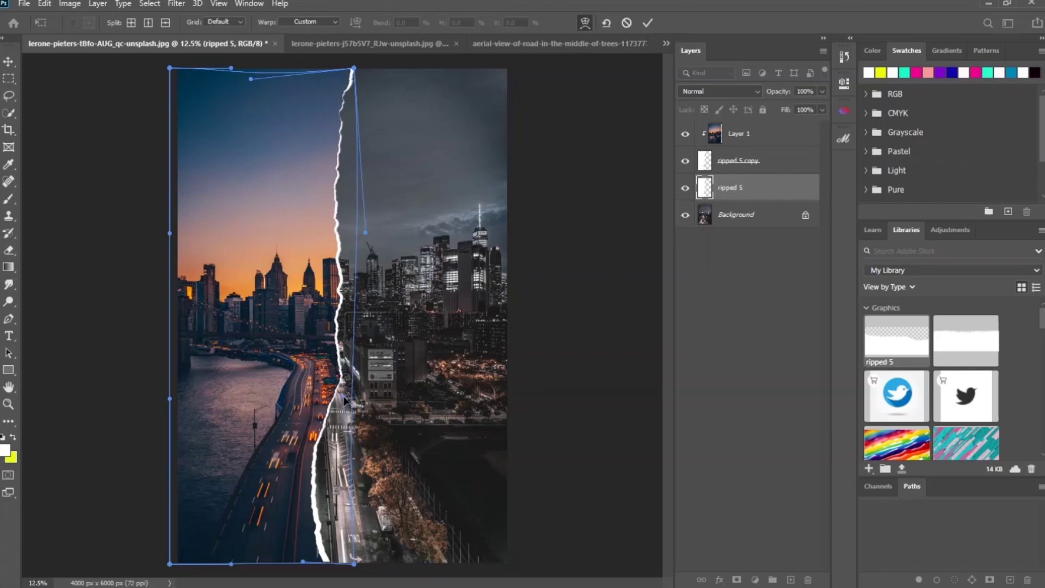
{"action": "left_click_drag", "start_coordinate": [367, 236], "coordinate": [371, 234]}
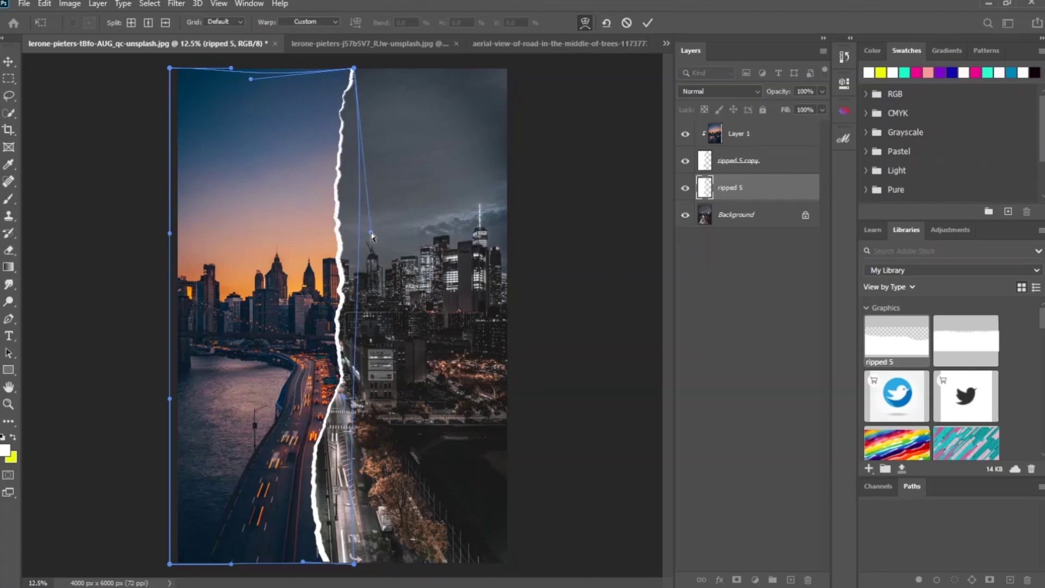
{"action": "left_click", "coordinate": [646, 23]}
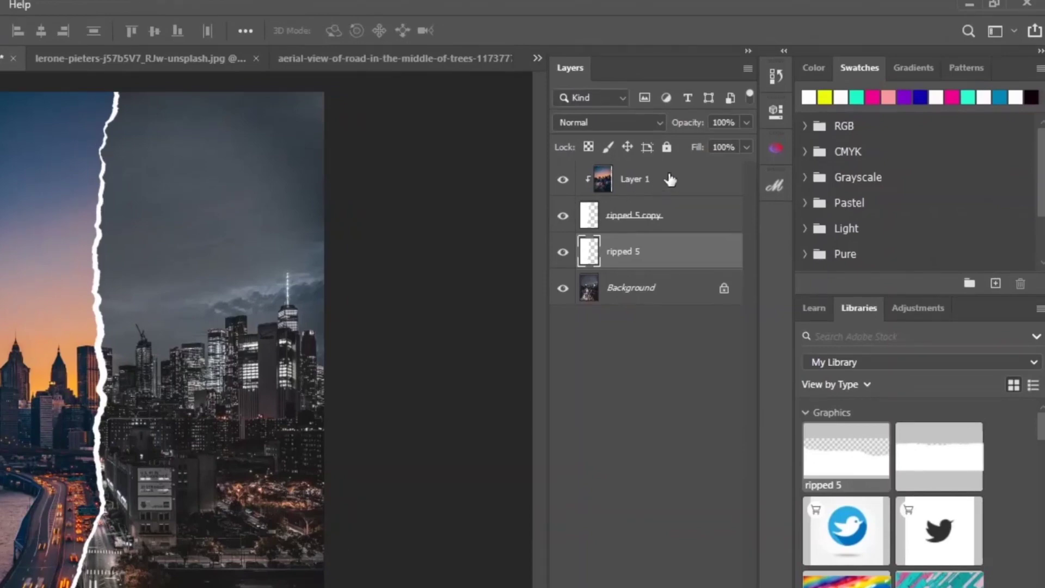
Step: Add a Multiply drop shadow to Layer 1 at 35% opacity and 30°, increasing its distance, spread and size
{"action": "right_click", "coordinate": [670, 180]}
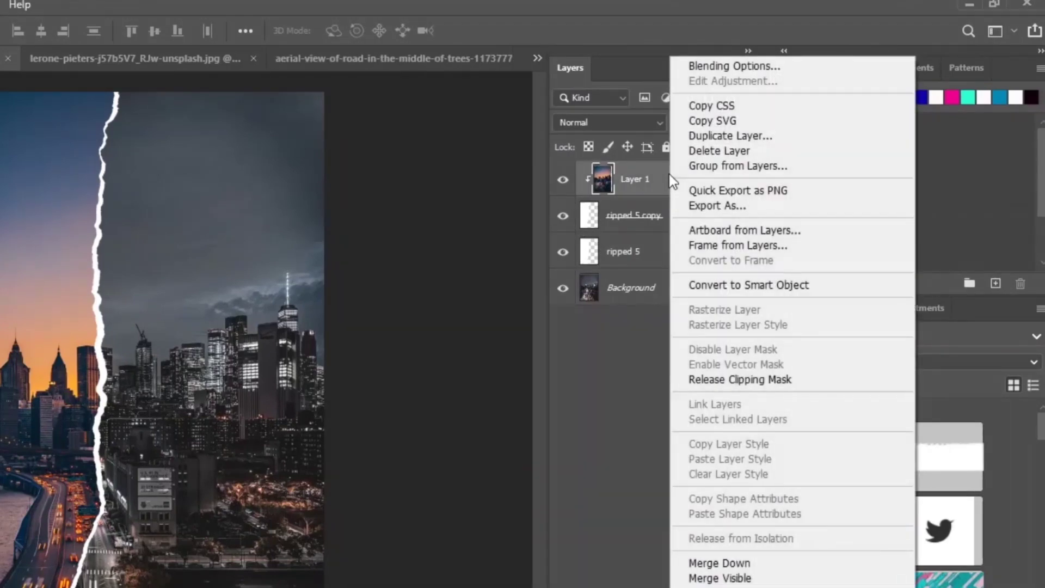
{"action": "left_click", "coordinate": [723, 65]}
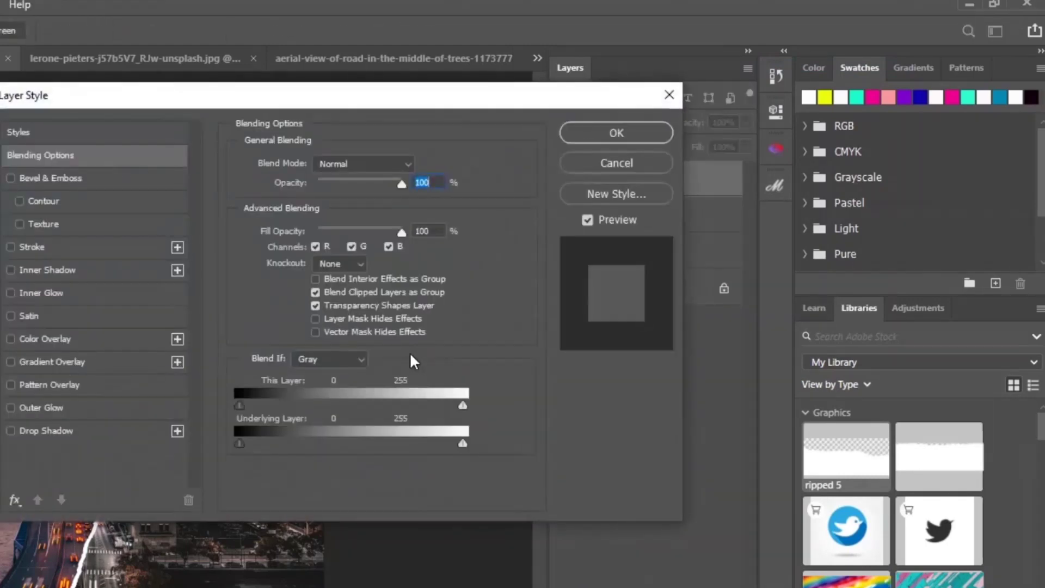
{"action": "left_click", "coordinate": [59, 426]}
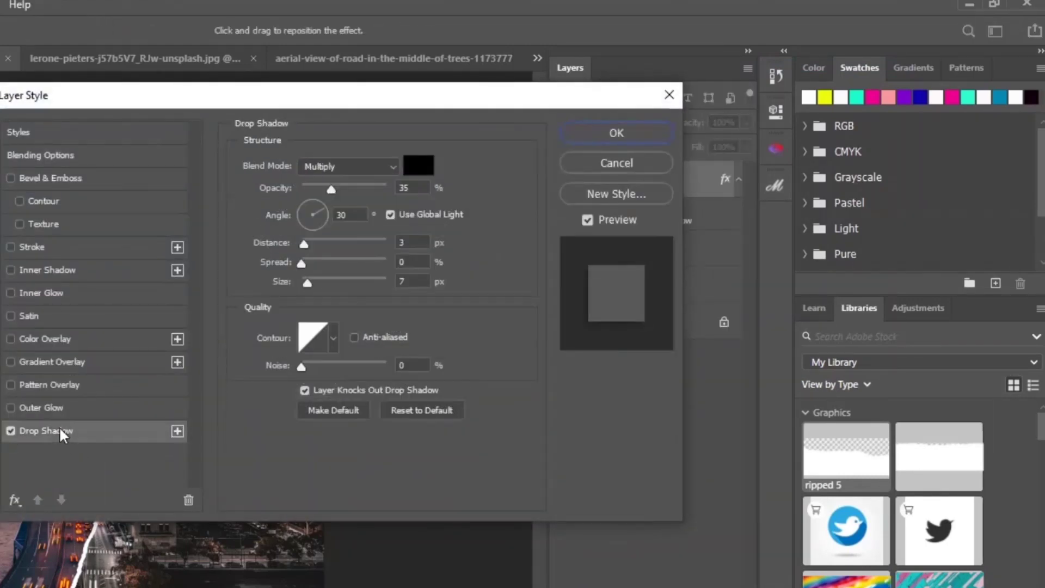
{"action": "left_click_drag", "start_coordinate": [220, 97], "coordinate": [459, 131]}
{"action": "left_click_drag", "start_coordinate": [550, 290], "coordinate": [564, 274]}
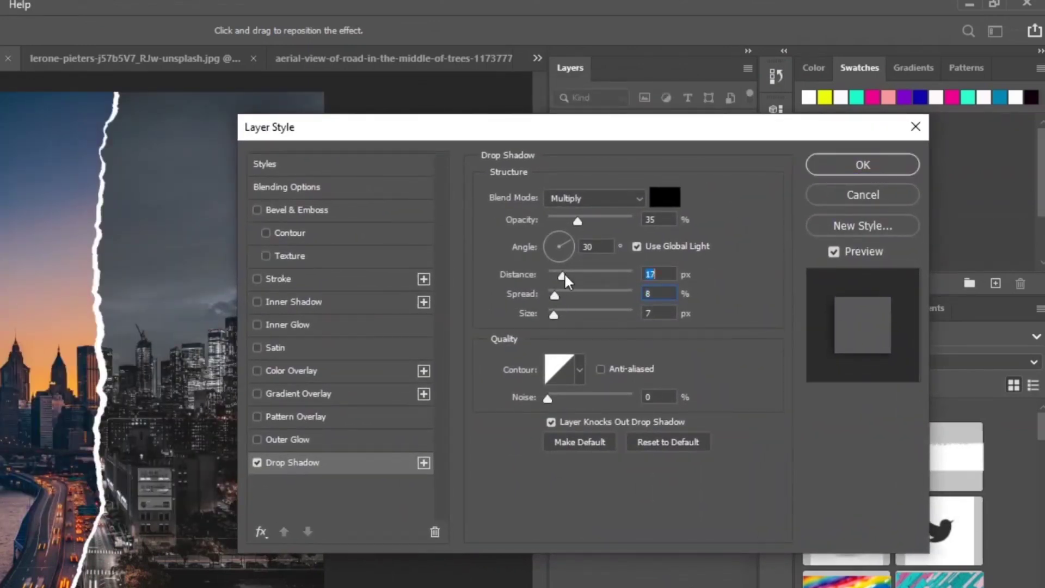
{"action": "left_click_drag", "start_coordinate": [554, 314], "coordinate": [556, 276]}
{"action": "left_click_drag", "start_coordinate": [556, 314], "coordinate": [564, 313]}
{"action": "left_click", "coordinate": [850, 162]}
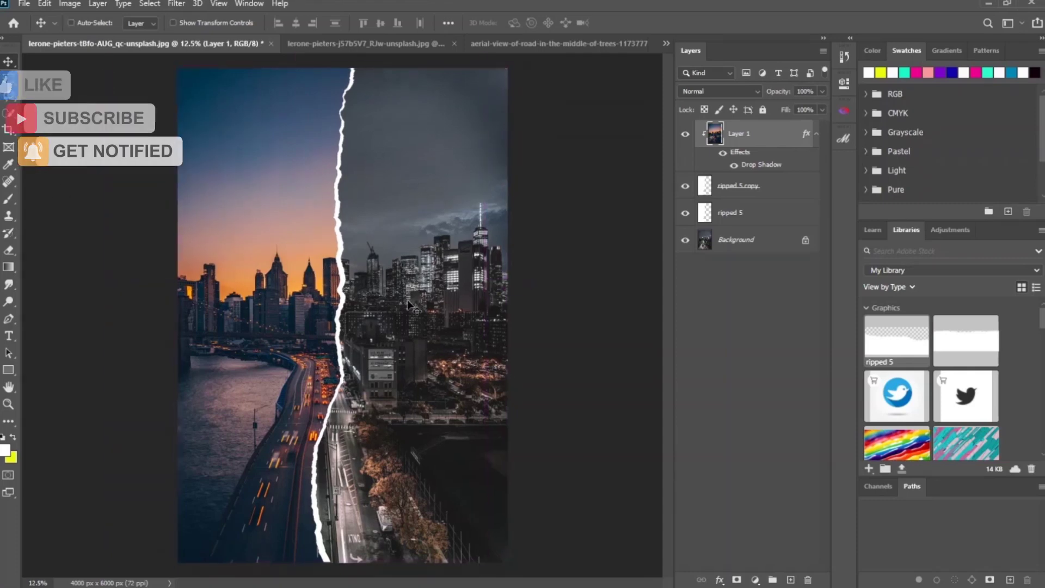
{"action": "scroll", "coordinate": [407, 303], "scroll_direction": "up", "scroll_amount": 1}
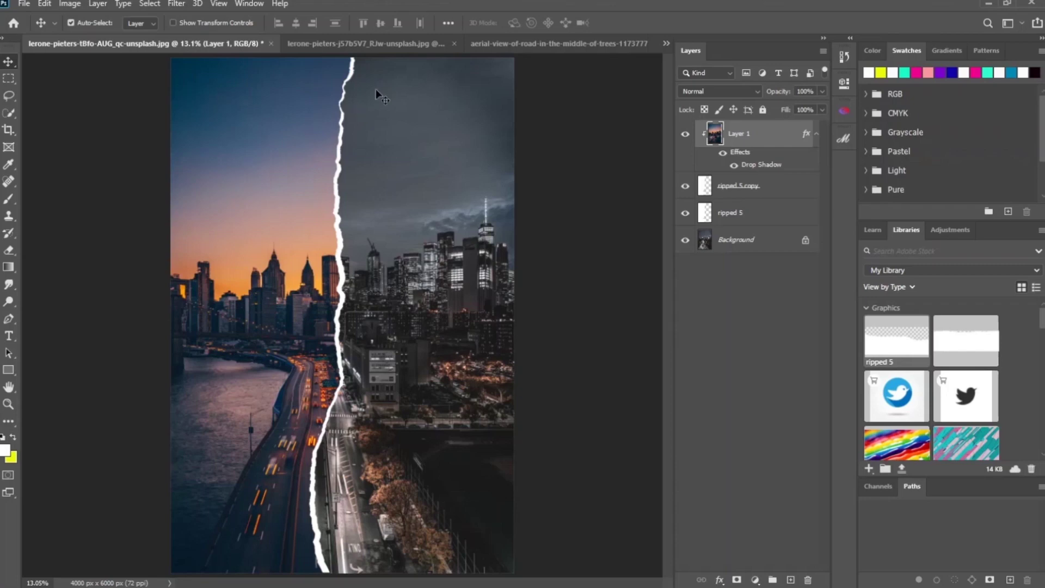
Step: Duplicate the aerial road photo's background and set Exposure to +0.35 and Highlights to +9 in the Camera Raw Filter
{"action": "left_click", "coordinate": [528, 44]}
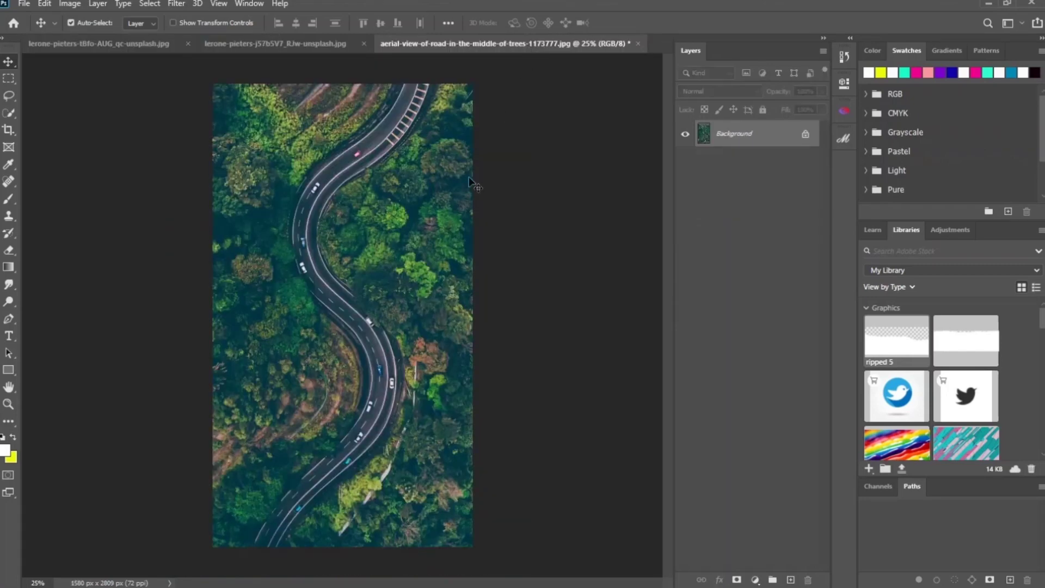
{"action": "key", "text": "ctrl+j"}
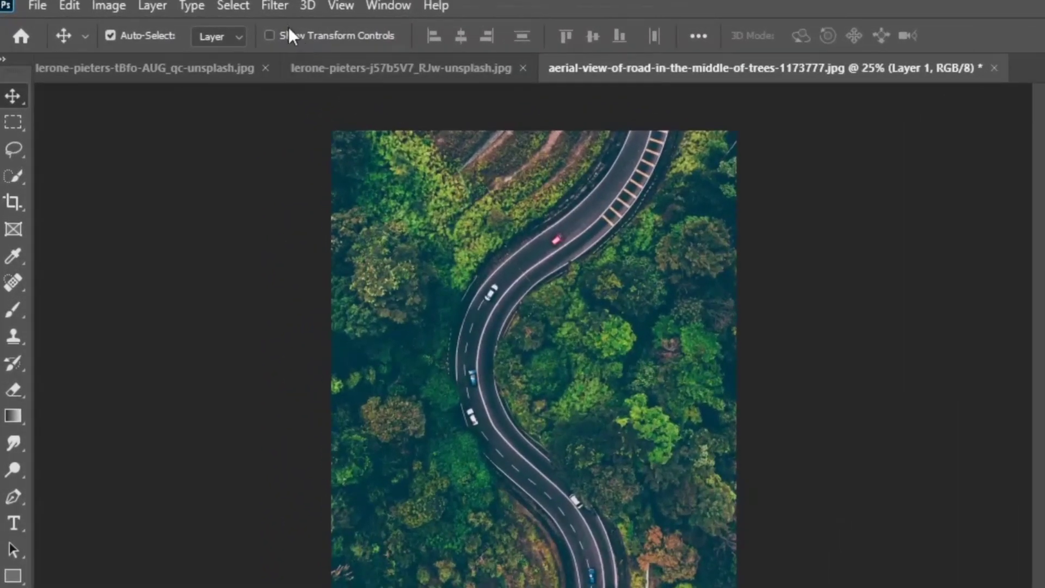
{"action": "left_click", "coordinate": [176, 4]}
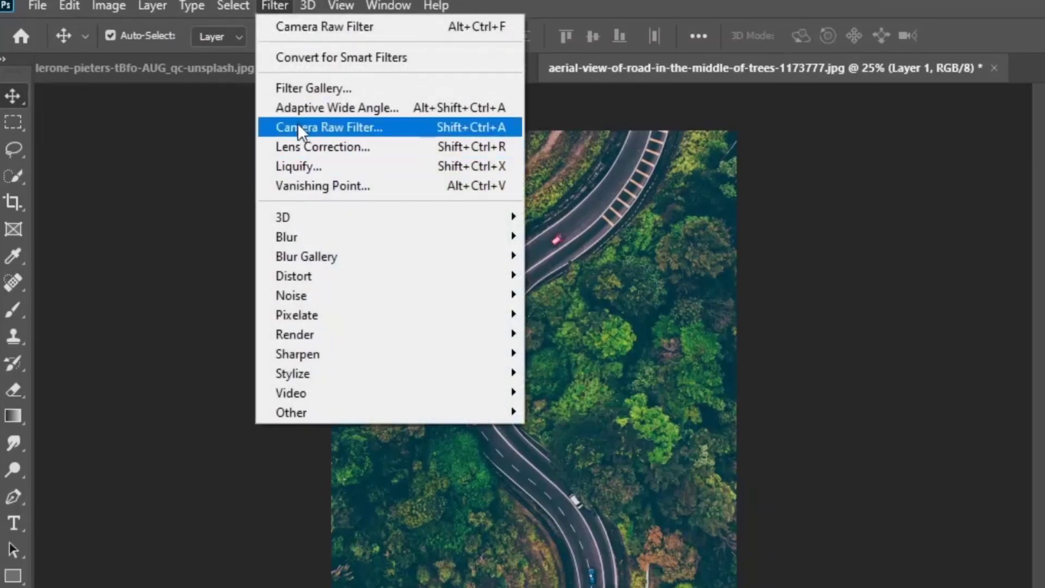
{"action": "left_click", "coordinate": [341, 127]}
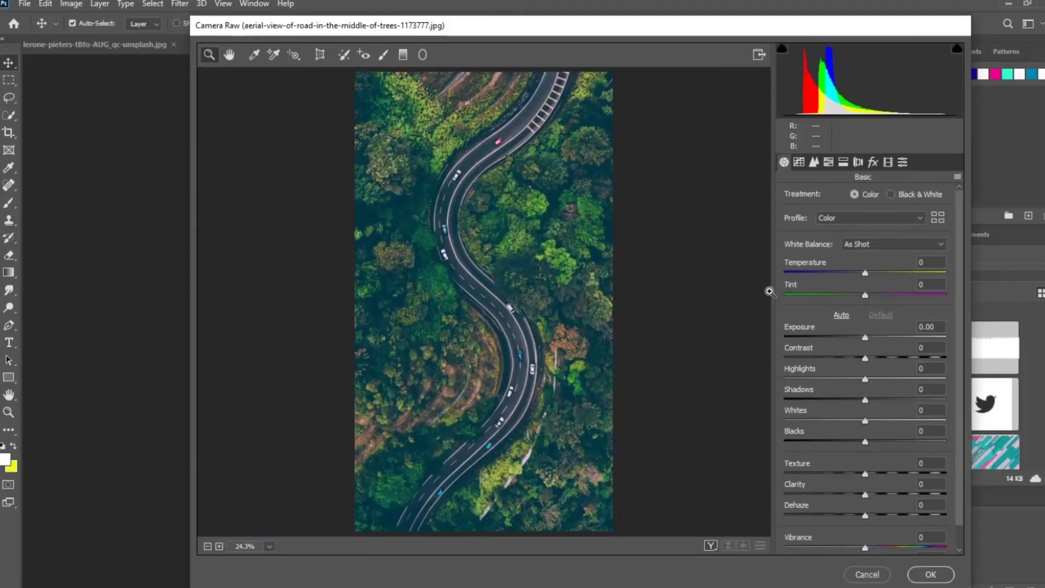
{"action": "left_click_drag", "start_coordinate": [866, 343], "coordinate": [872, 342]}
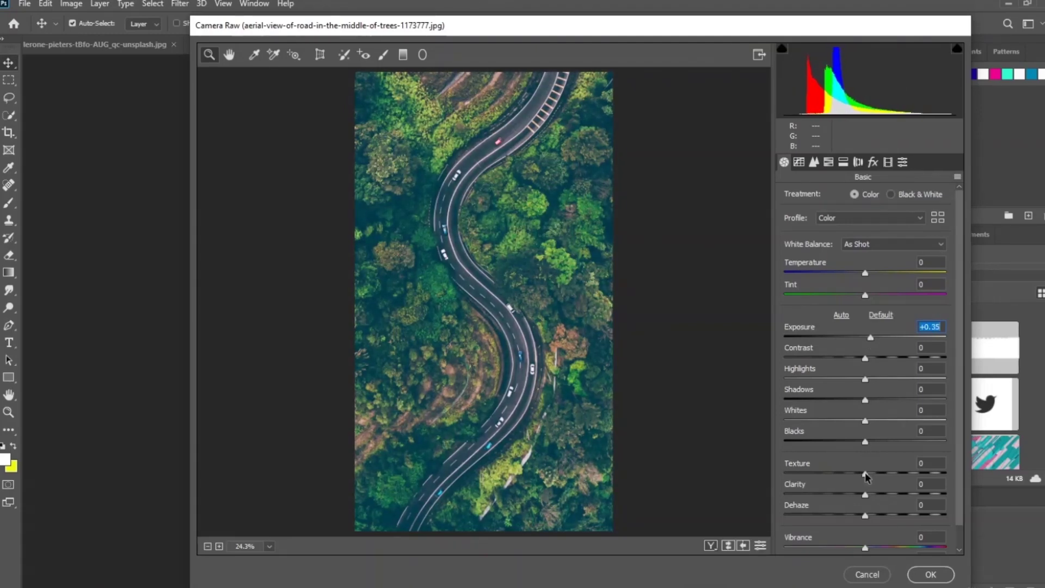
{"action": "left_click", "coordinate": [868, 378]}
{"action": "left_click_drag", "start_coordinate": [868, 378], "coordinate": [873, 378]}
Step: Set sharpening Amount to 84, Radius to 1.2 and Luminance noise reduction to 33, and compare before and after
{"action": "left_click", "coordinate": [813, 162]}
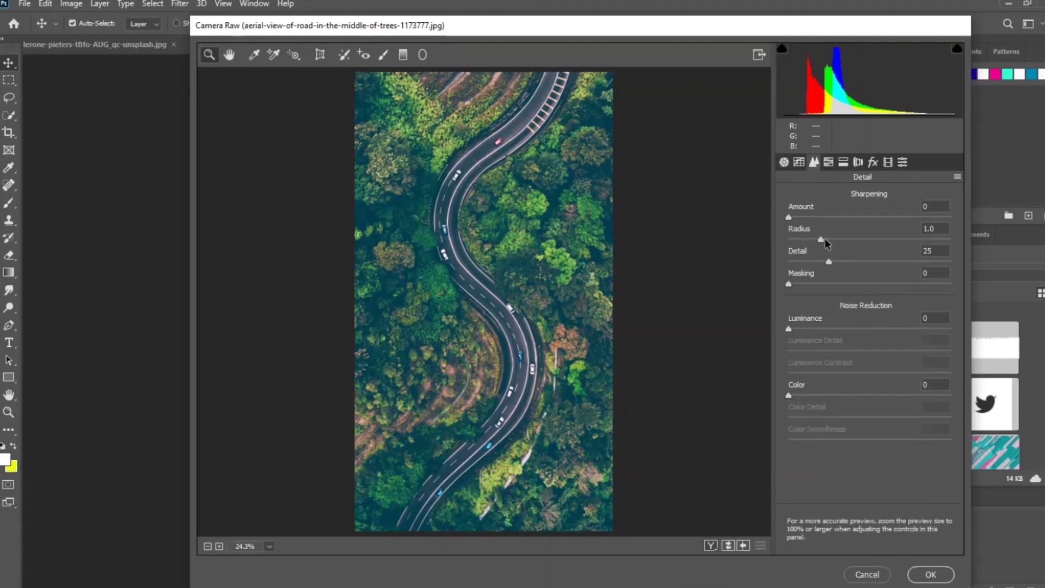
{"action": "left_click_drag", "start_coordinate": [821, 235], "coordinate": [831, 235]}
{"action": "left_click", "coordinate": [837, 329]}
{"action": "left_click_drag", "start_coordinate": [837, 329], "coordinate": [841, 330]}
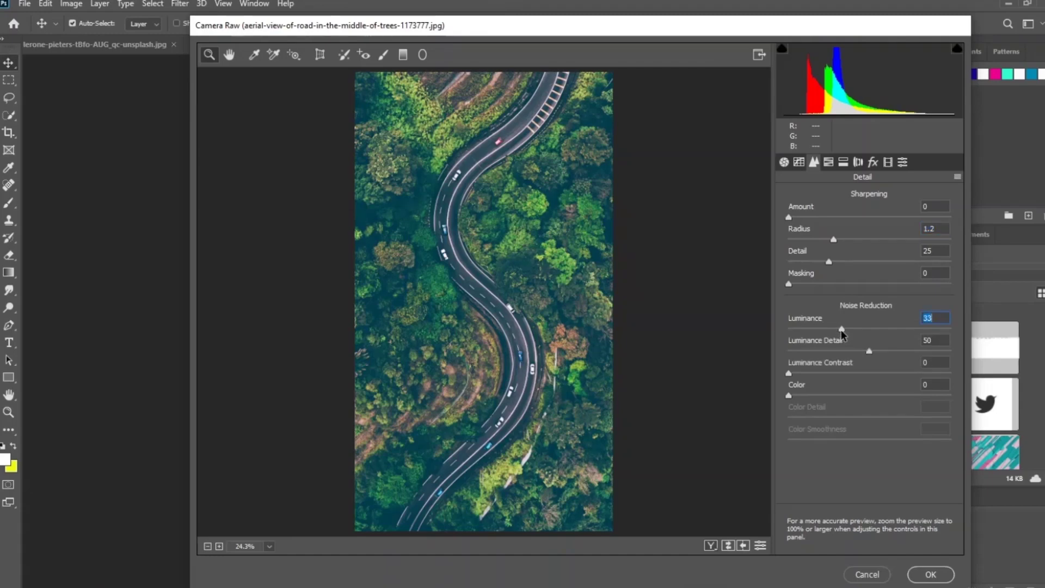
{"action": "left_click_drag", "start_coordinate": [789, 218], "coordinate": [882, 218]}
{"action": "left_click", "coordinate": [711, 546]}
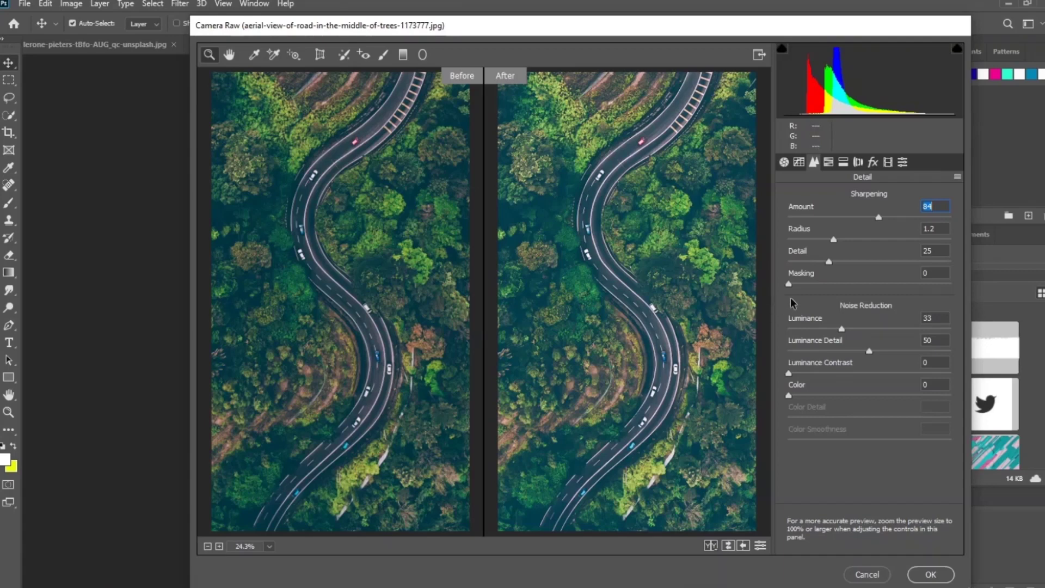
Step: Set Whites to +15 and Texture to -8, and apply the Camera Raw adjustments
{"action": "left_click", "coordinate": [784, 163]}
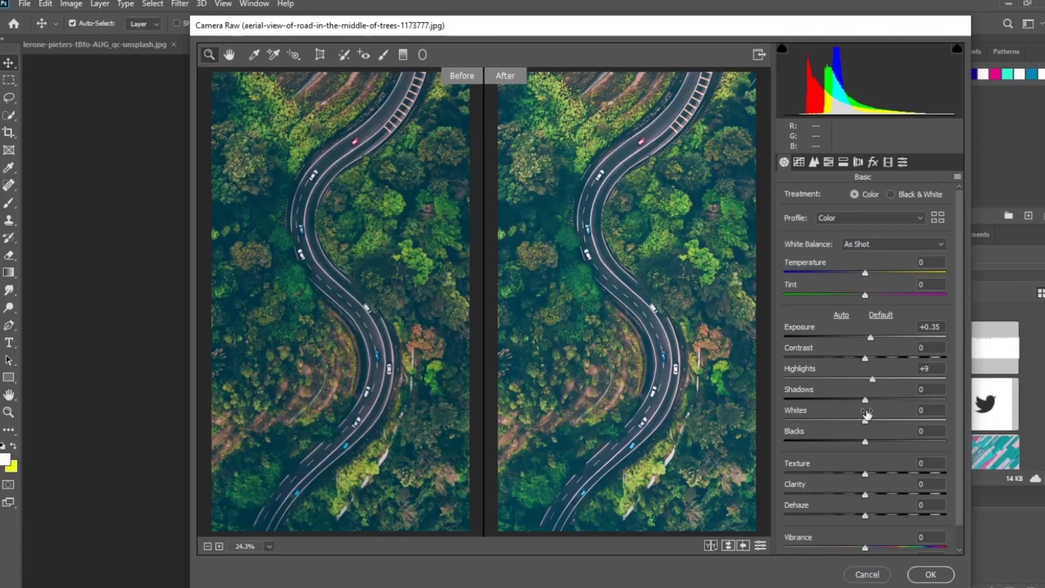
{"action": "left_click_drag", "start_coordinate": [865, 421], "coordinate": [877, 420]}
{"action": "left_click_drag", "start_coordinate": [864, 473], "coordinate": [859, 476]}
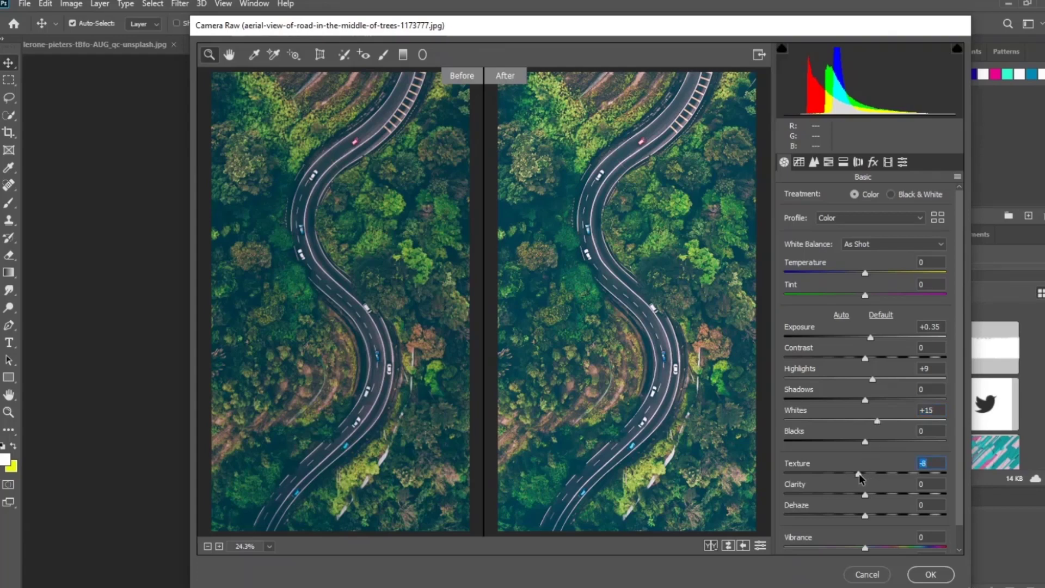
{"action": "left_click", "coordinate": [930, 574]}
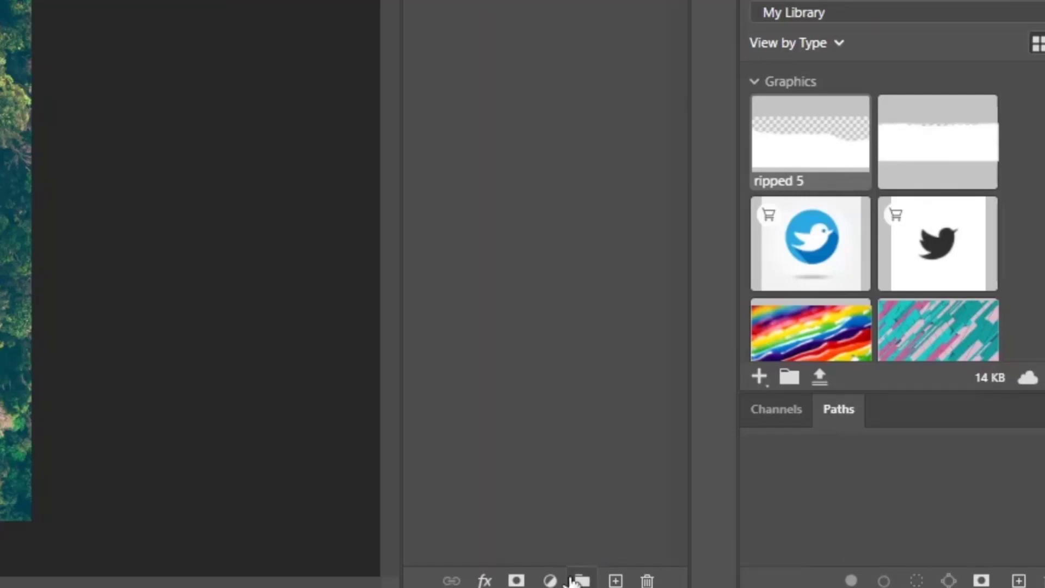
Step: Add a Channel Mixer adjustment layer with the Red output channel set to Red -55%, Green +160% and Blue 0%
{"action": "left_click", "coordinate": [551, 580]}
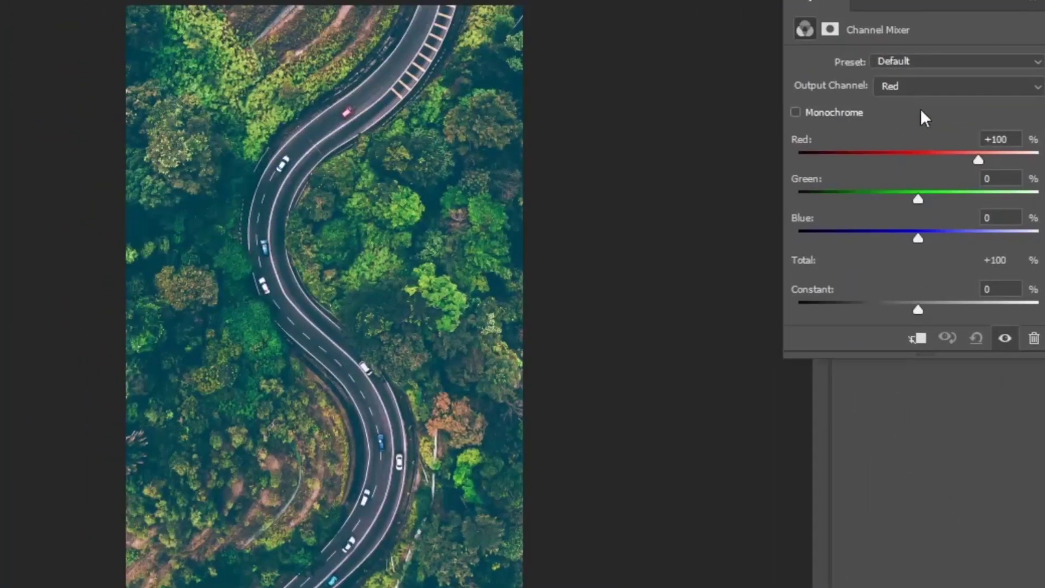
{"action": "left_click", "coordinate": [938, 85]}
{"action": "left_click", "coordinate": [914, 101]}
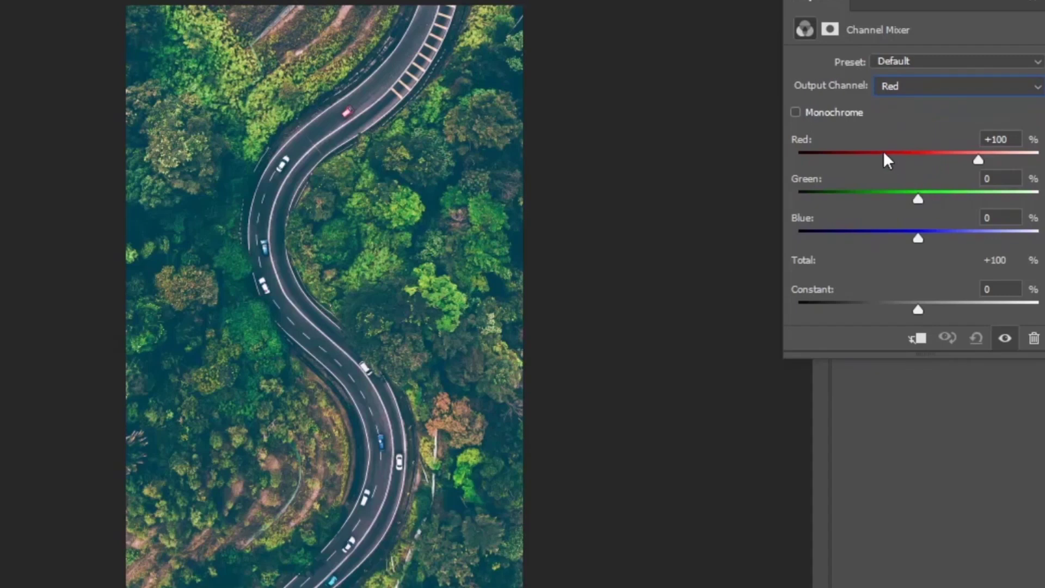
{"action": "left_click_drag", "start_coordinate": [883, 152], "coordinate": [884, 151]}
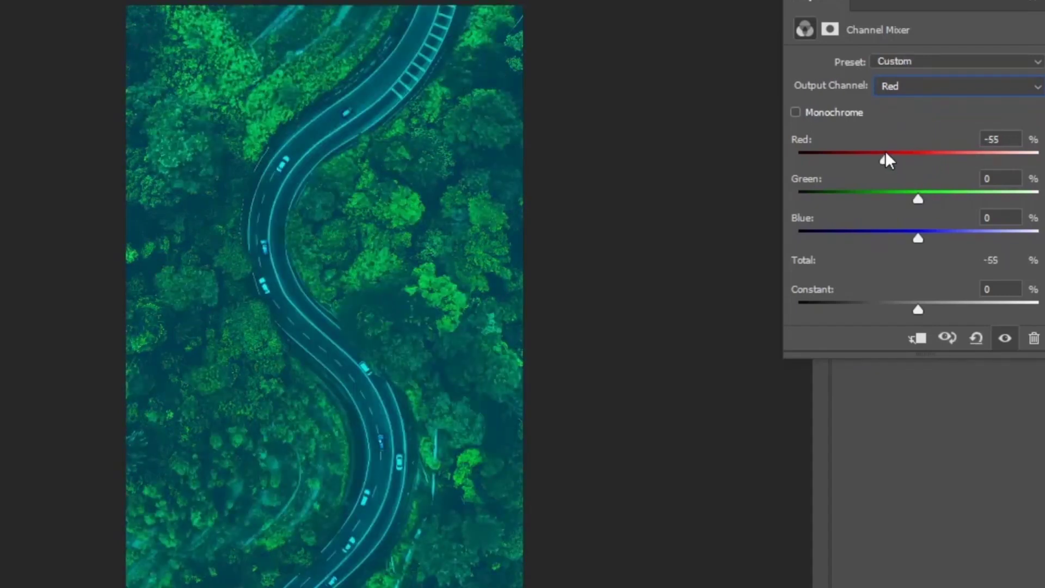
{"action": "left_click_drag", "start_coordinate": [918, 199], "coordinate": [1003, 201]}
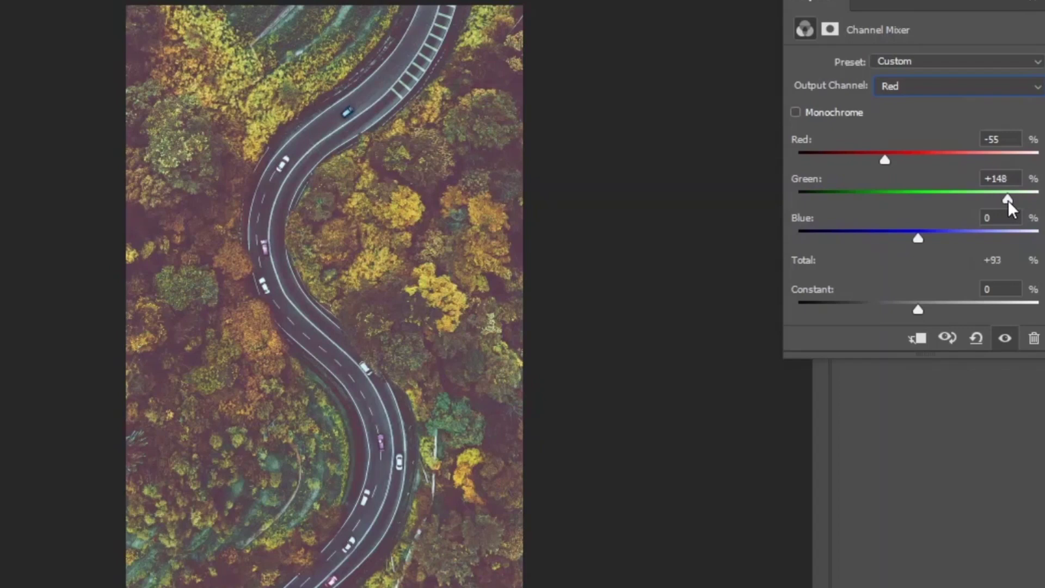
{"action": "left_click_drag", "start_coordinate": [1008, 200], "coordinate": [1014, 201]}
{"action": "left_click_drag", "start_coordinate": [1014, 201], "coordinate": [1015, 200]}
{"action": "left_click_drag", "start_coordinate": [917, 238], "coordinate": [920, 240]}
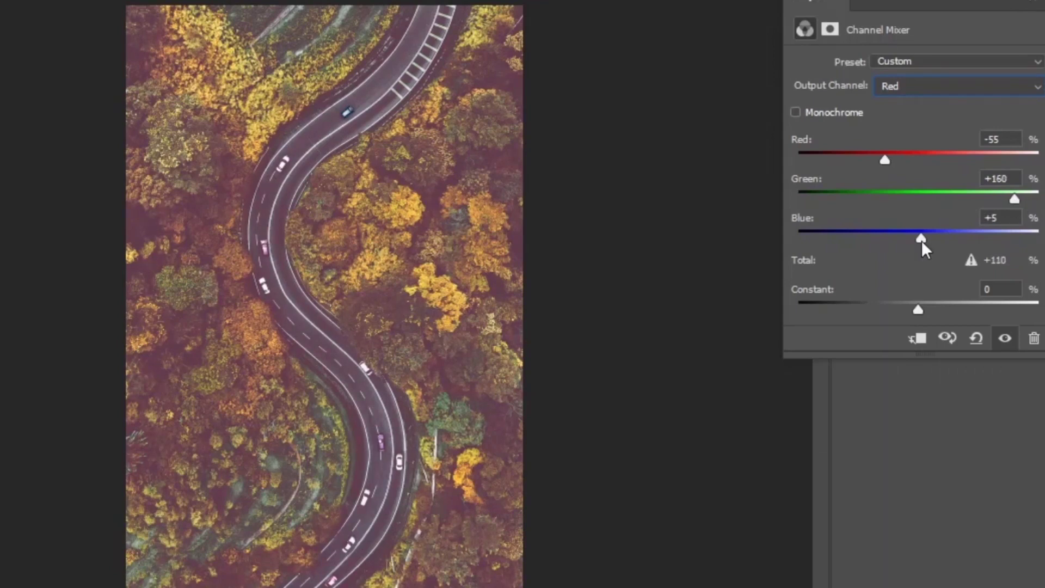
{"action": "double_click", "coordinate": [1001, 218]}
{"action": "type", "text": "0"}
{"action": "left_click", "coordinate": [1034, 5]}
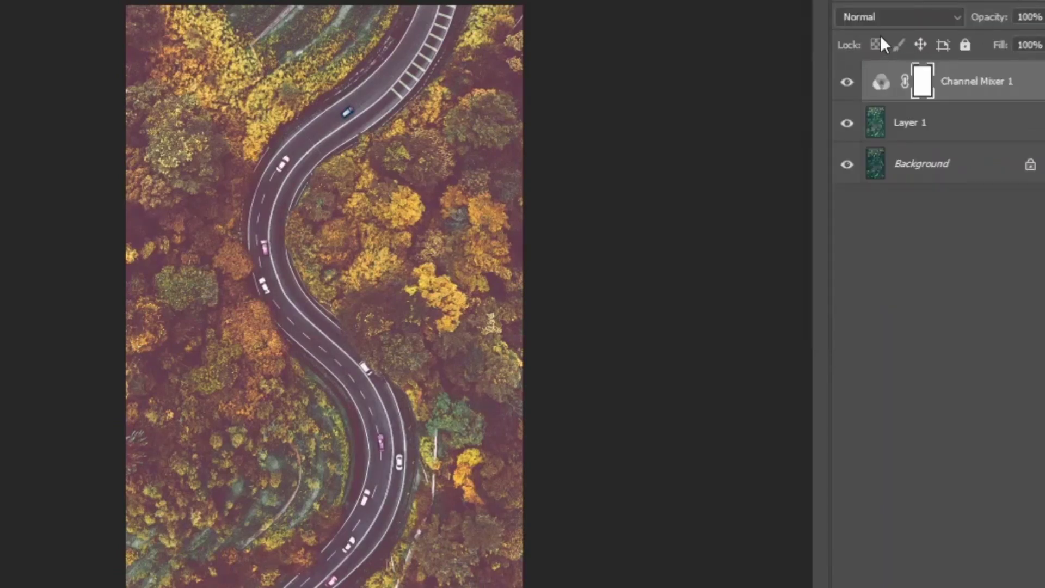
Step: Set the Channel Mixer layer's blend mode to Lighten
{"action": "left_click", "coordinate": [878, 17]}
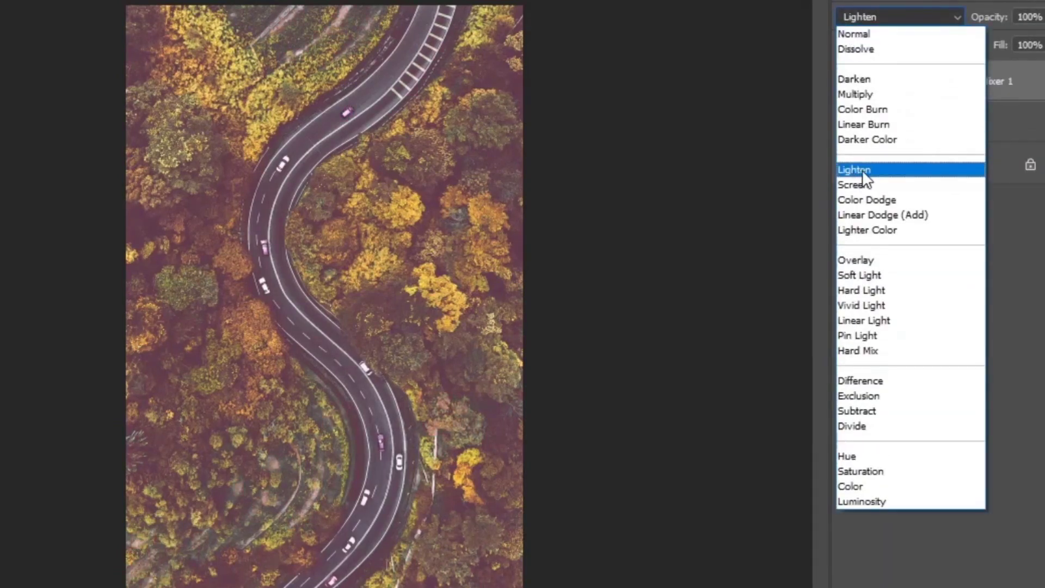
{"action": "left_click", "coordinate": [862, 170]}
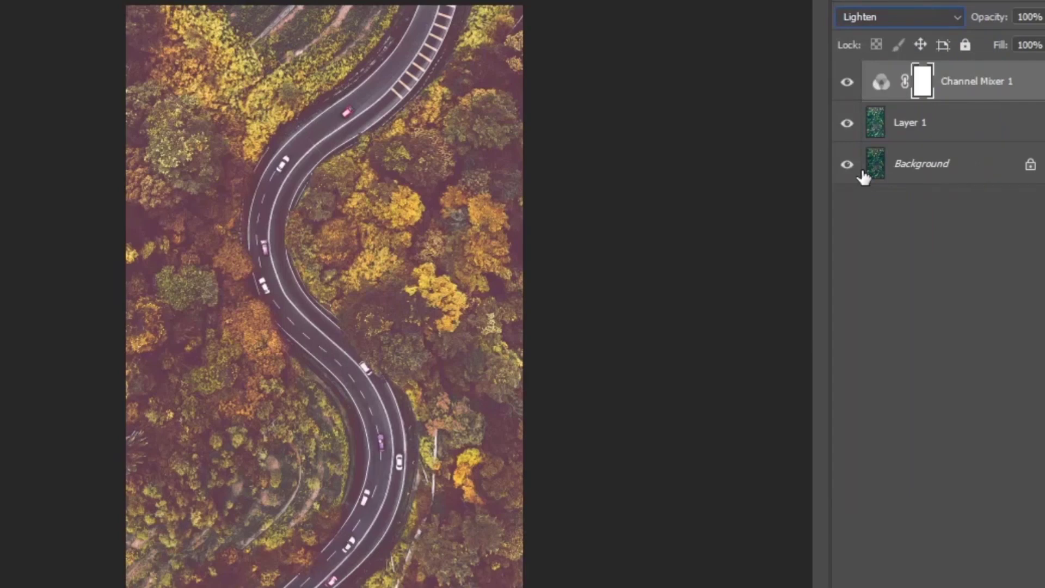
Step: Merge the Channel Mixer 1 adjustment layer with Layer 1 into a single layer
{"action": "right_click", "coordinate": [956, 100]}
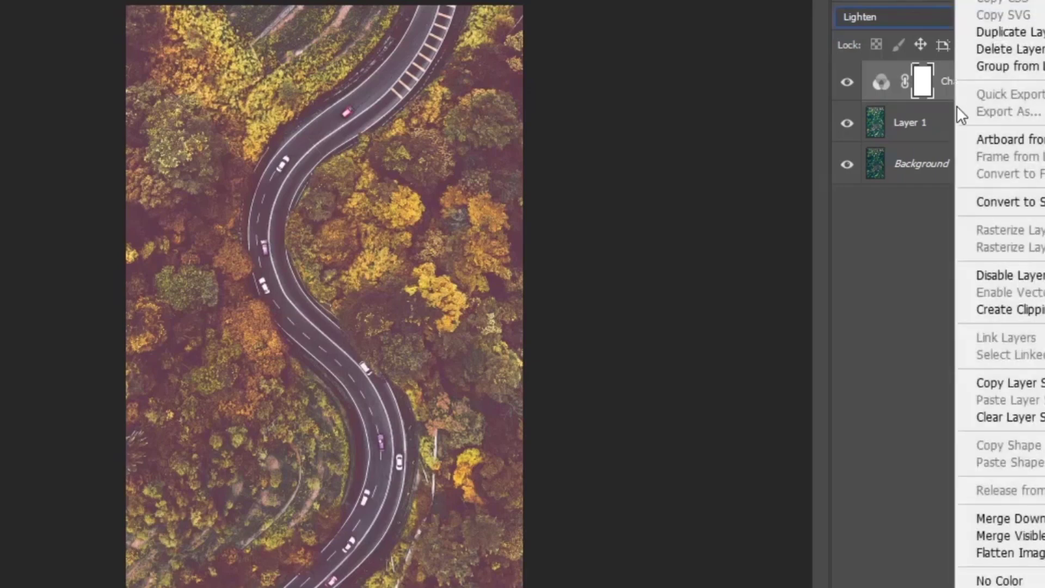
{"action": "left_click", "coordinate": [947, 84]}
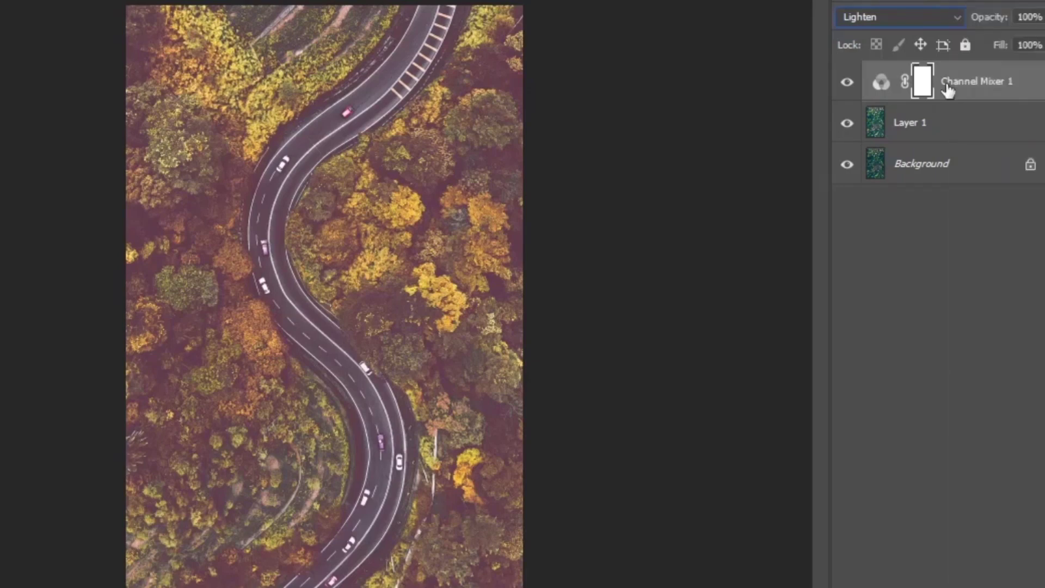
{"action": "left_click", "coordinate": [960, 126], "text": "ctrl"}
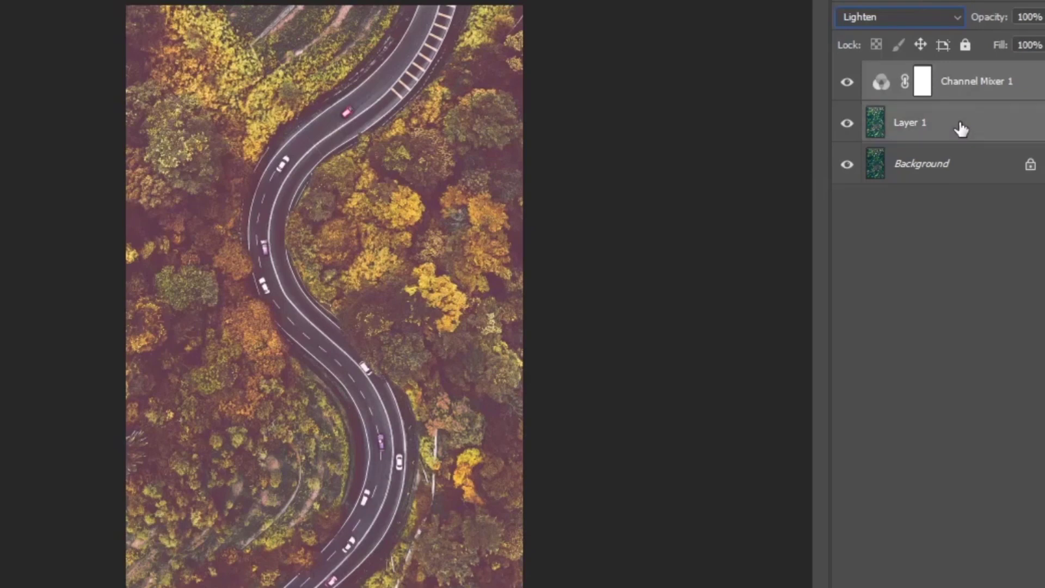
{"action": "right_click", "coordinate": [959, 123]}
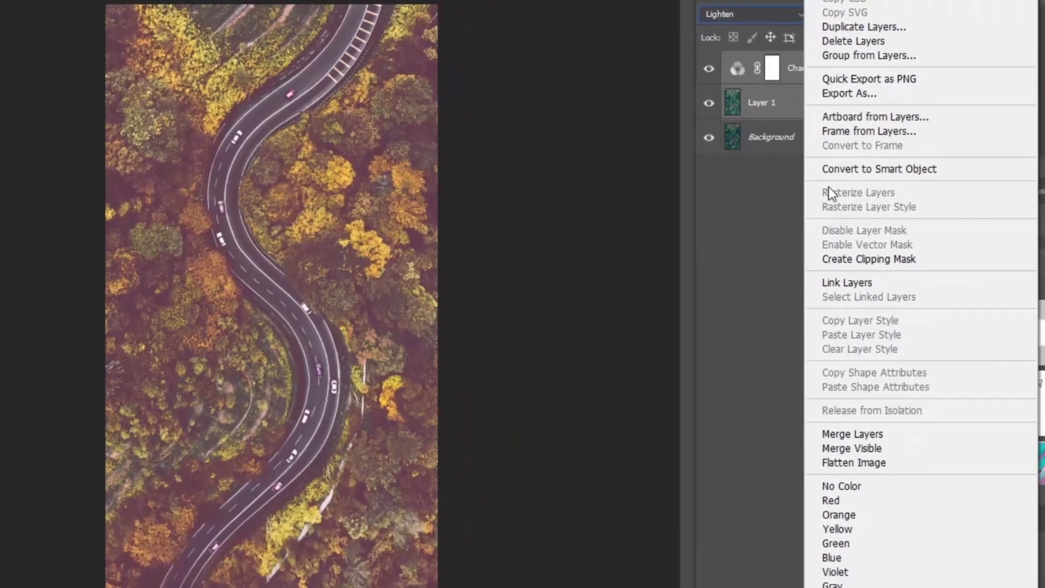
{"action": "left_click", "coordinate": [851, 433]}
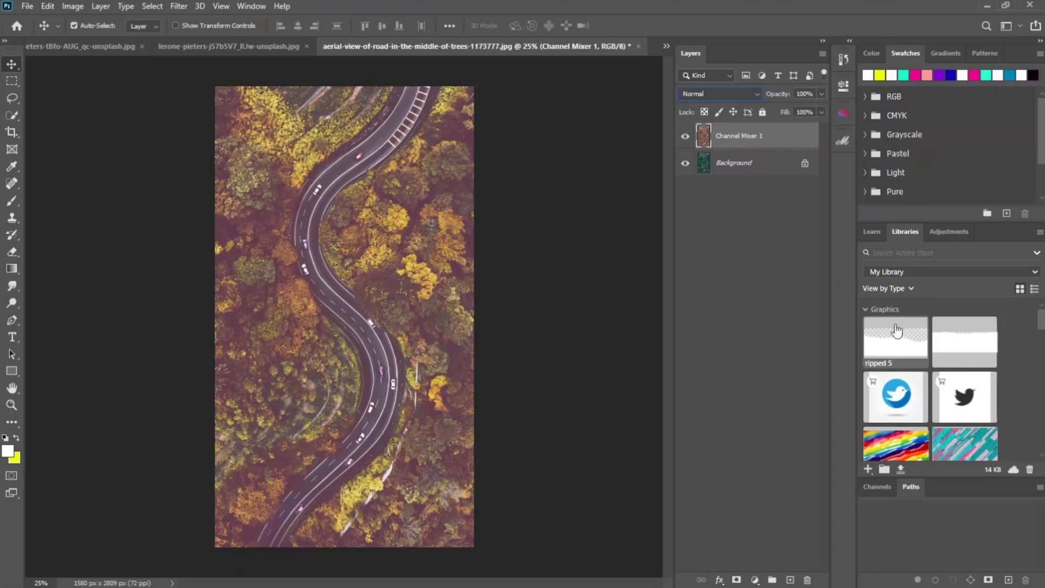
Step: Place the Layer 1 torn-paper graphic from the library on the photo, rotated about 85.6° and enlarged to about 619%
{"action": "left_click_drag", "start_coordinate": [956, 342], "coordinate": [389, 231]}
{"action": "left_click_drag", "start_coordinate": [417, 278], "coordinate": [383, 322]}
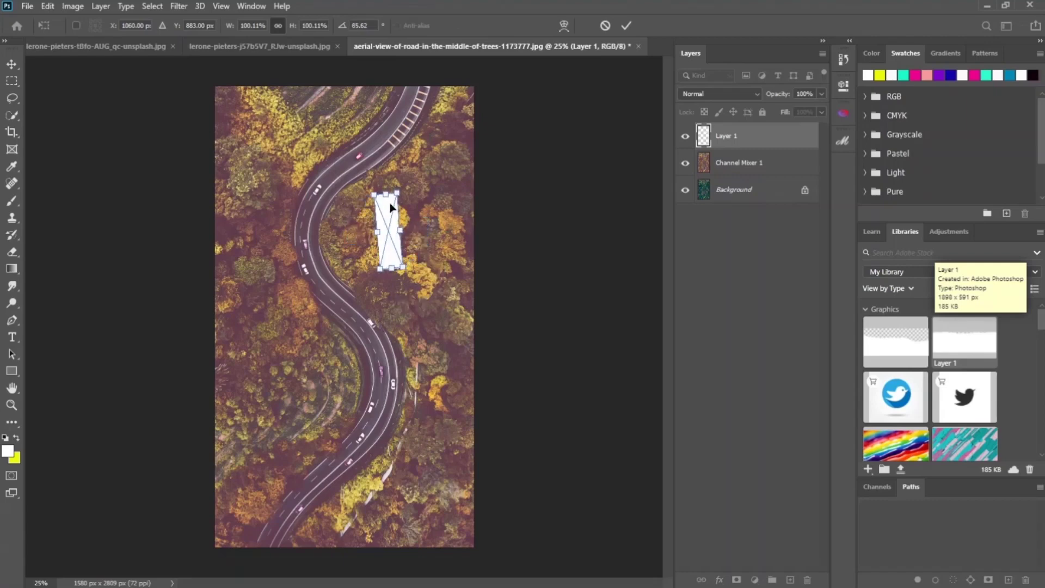
{"action": "left_click_drag", "start_coordinate": [386, 193], "coordinate": [335, 83]}
{"action": "left_click_drag", "start_coordinate": [393, 269], "coordinate": [380, 552]}
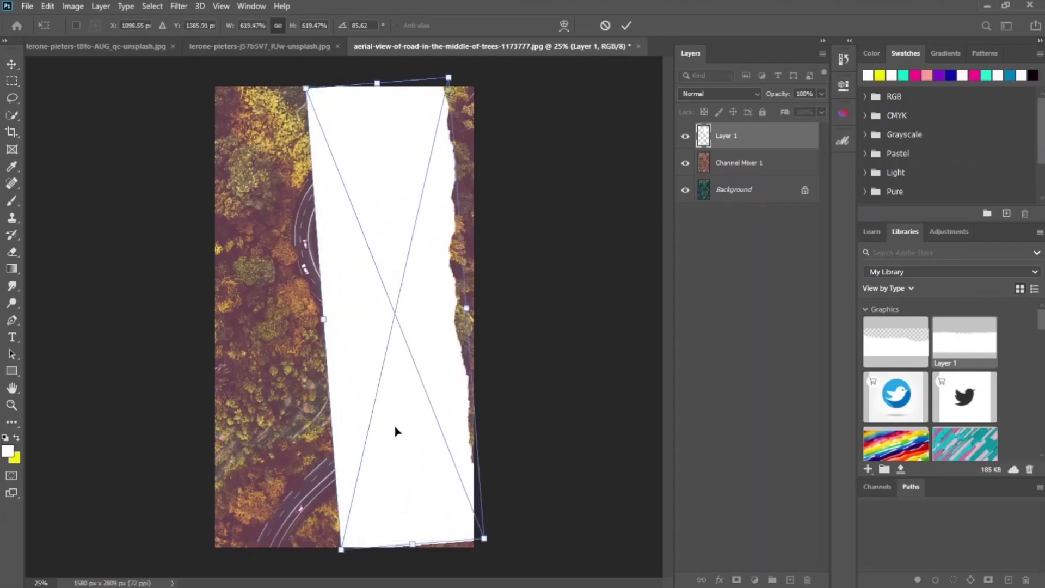
Step: Position the torn paper over the photo's left half at about 86.3° and 629% scale, and apply the transform
{"action": "left_click_drag", "start_coordinate": [385, 354], "coordinate": [324, 354]}
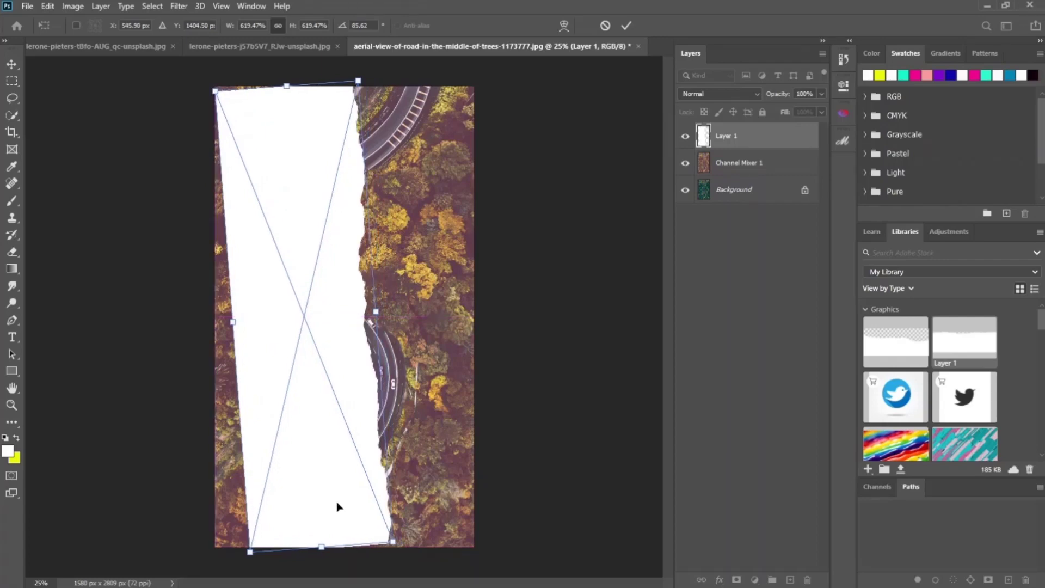
{"action": "left_click_drag", "start_coordinate": [424, 518], "coordinate": [443, 497]}
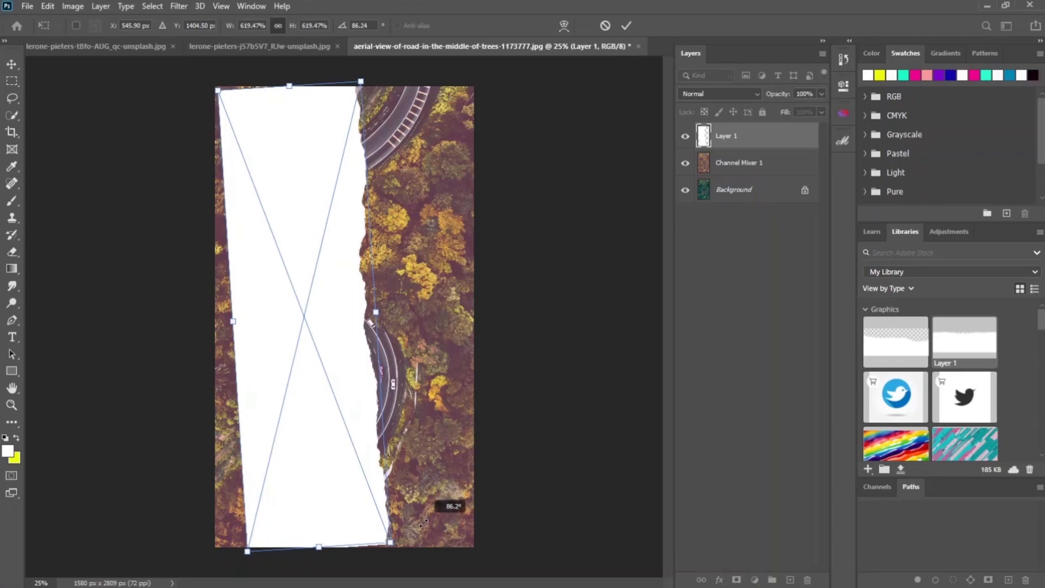
{"action": "left_click_drag", "start_coordinate": [319, 546], "coordinate": [319, 554]}
{"action": "left_click_drag", "start_coordinate": [346, 369], "coordinate": [333, 370]}
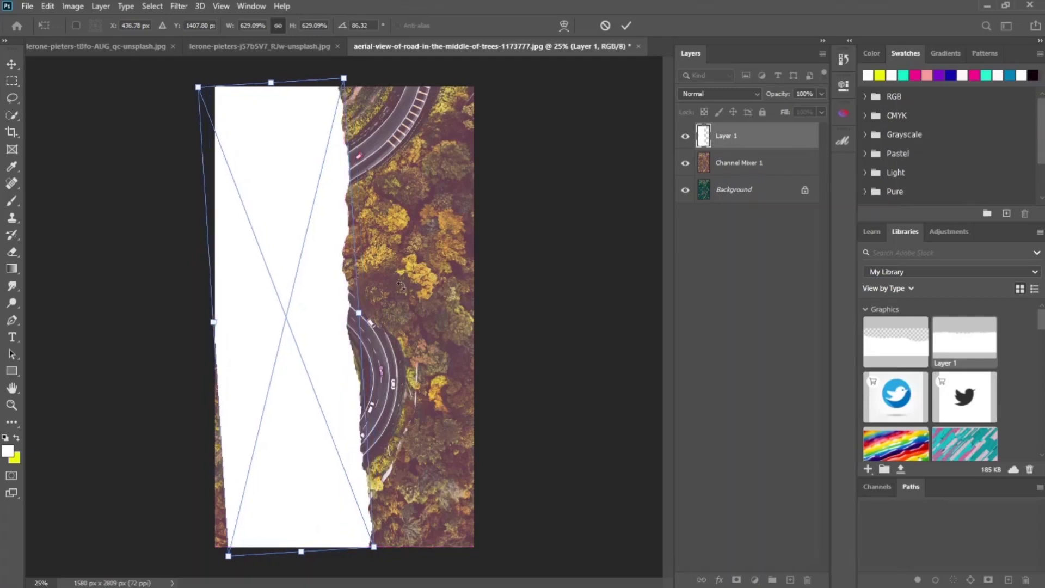
{"action": "left_click", "coordinate": [627, 25]}
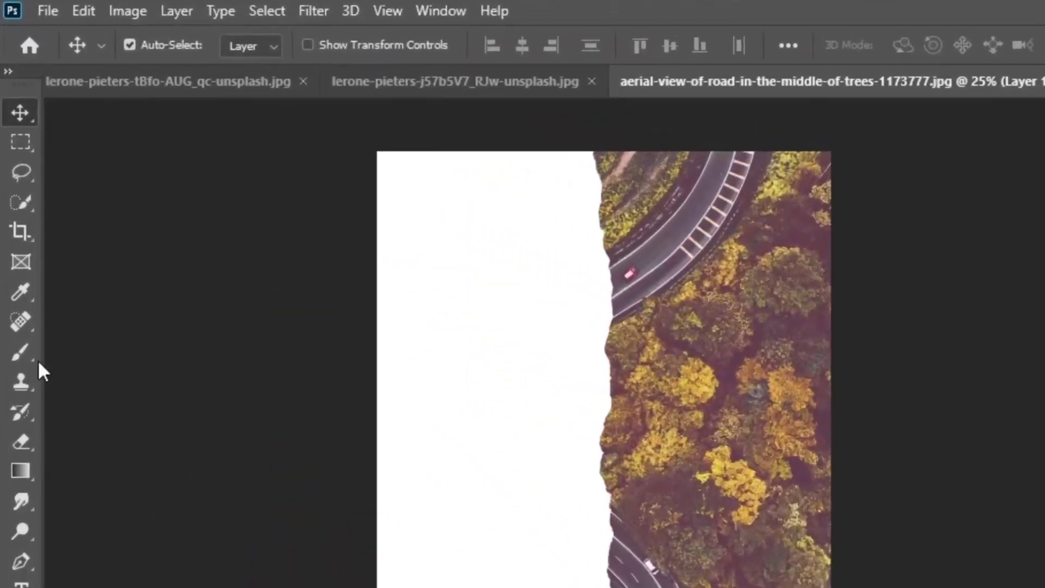
Step: Rasterize the torn-paper layer and brush white over the uncovered gap along the photo's lower-left edge
{"action": "left_click", "coordinate": [22, 351]}
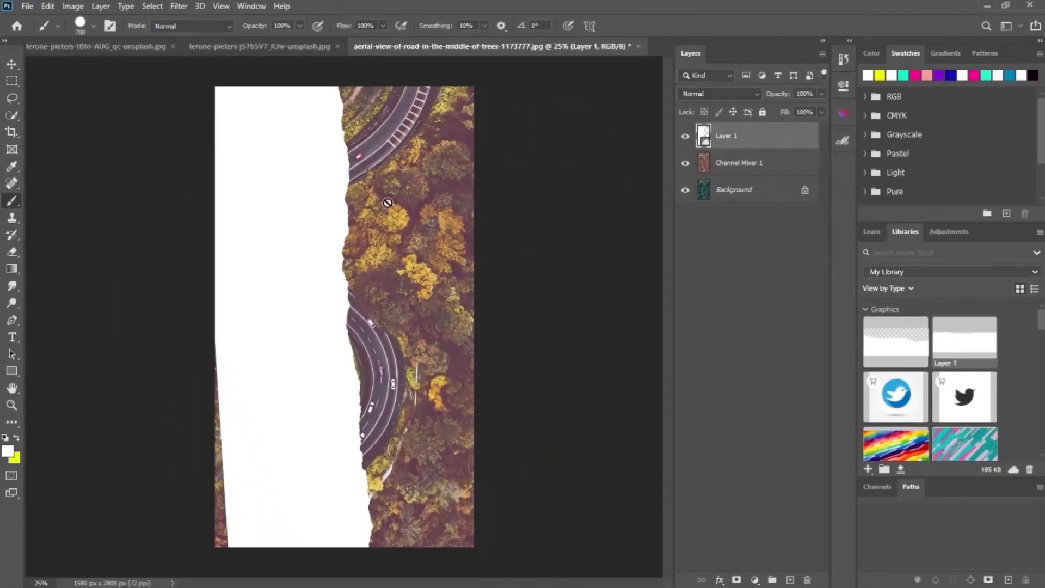
{"action": "left_click", "coordinate": [242, 245]}
{"action": "left_click", "coordinate": [506, 240]}
{"action": "left_click_drag", "start_coordinate": [220, 265], "coordinate": [214, 560]}
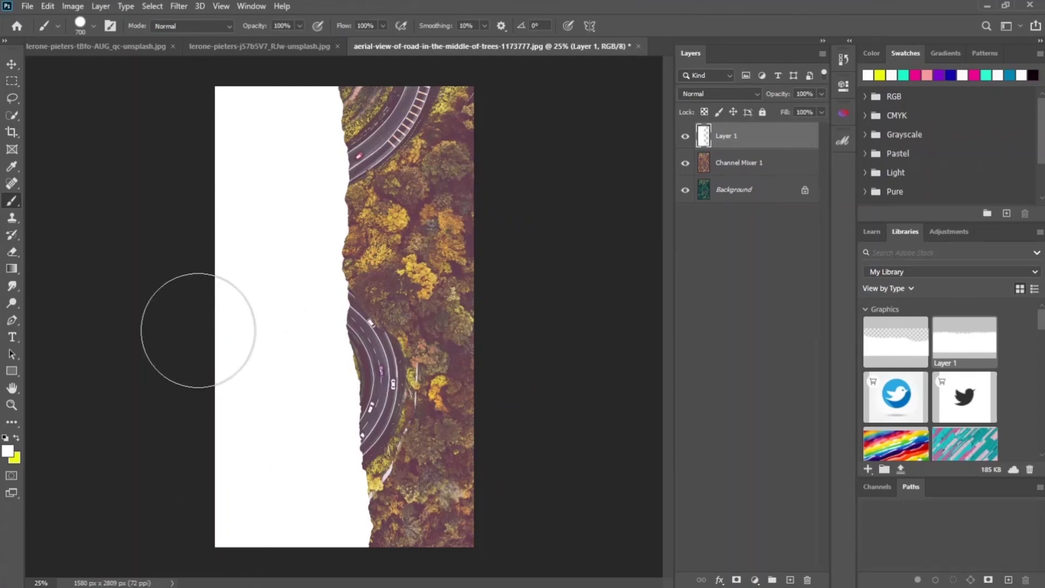
Step: Move Layer 1 beneath Channel Mixer 1 and clip the autumn-toned layer to the torn-paper shape
{"action": "left_click", "coordinate": [11, 64]}
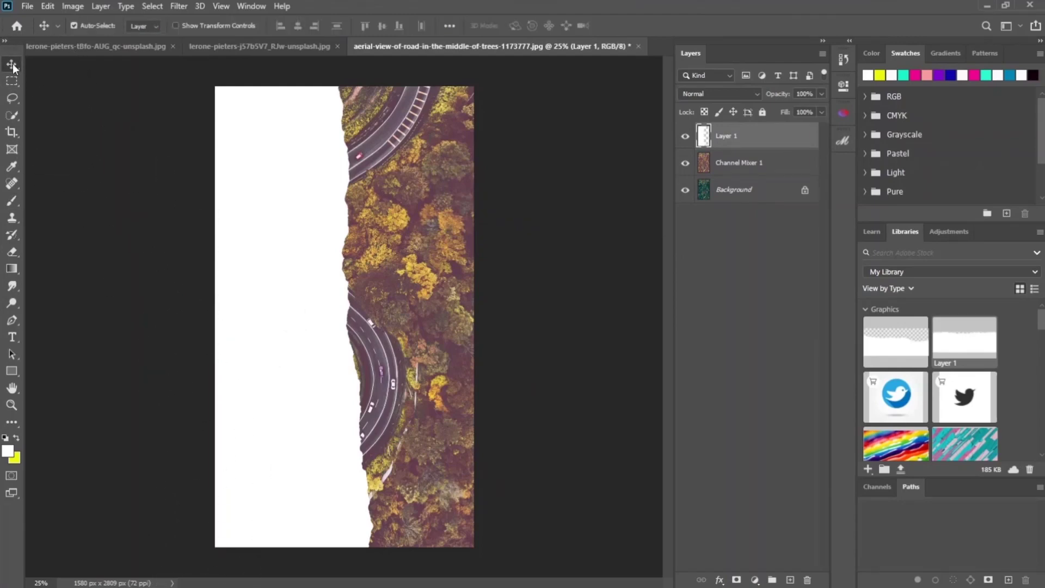
{"action": "left_click_drag", "start_coordinate": [740, 143], "coordinate": [744, 176]}
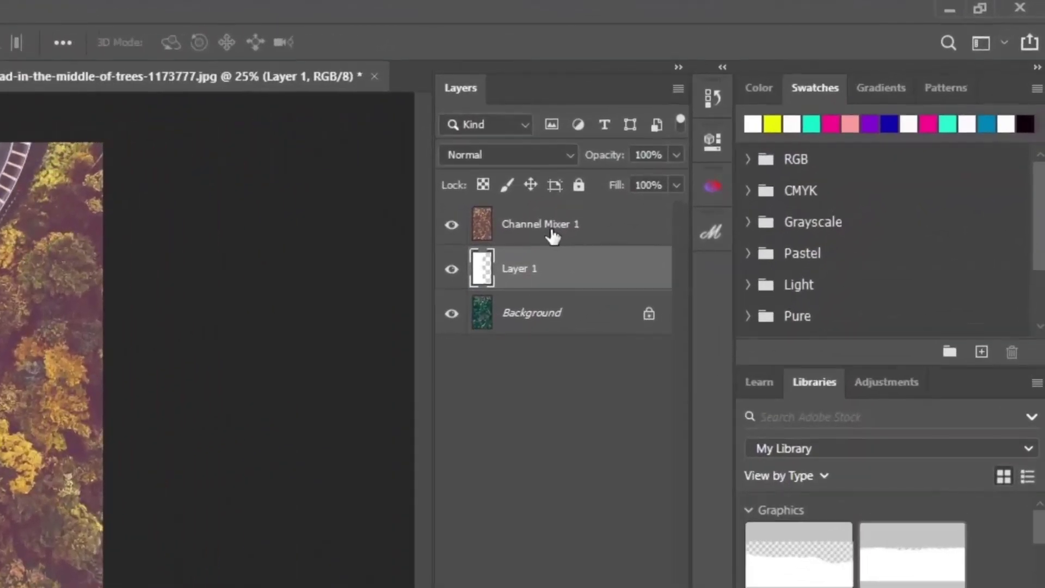
{"action": "right_click", "coordinate": [744, 139]}
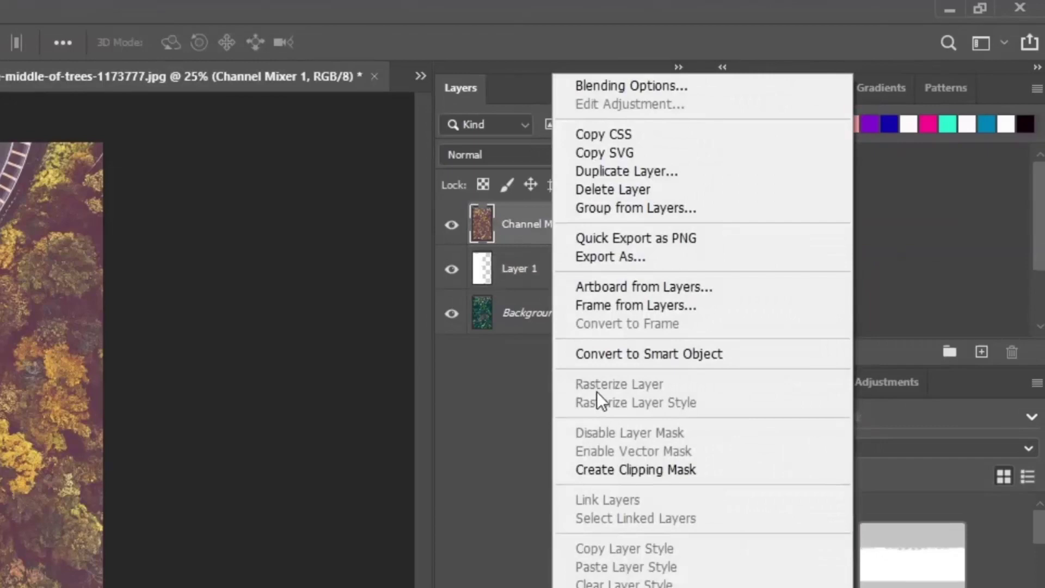
{"action": "left_click", "coordinate": [626, 468]}
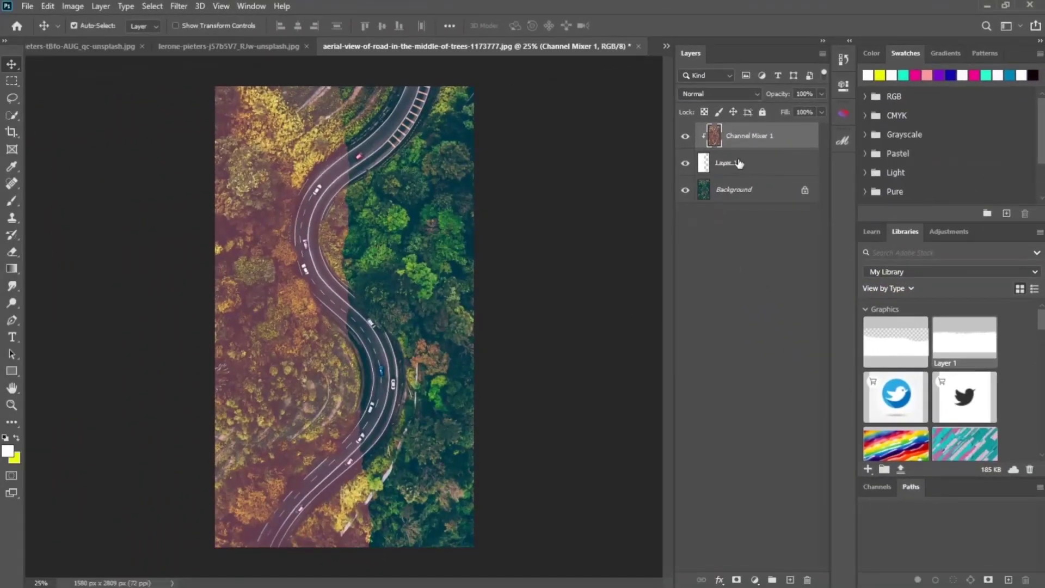
Step: Duplicate the torn-paper Layer 1 and nudge the lower copy right to form a thin white torn edge
{"action": "left_click", "coordinate": [739, 165]}
{"action": "key", "text": "ctrl+j"}
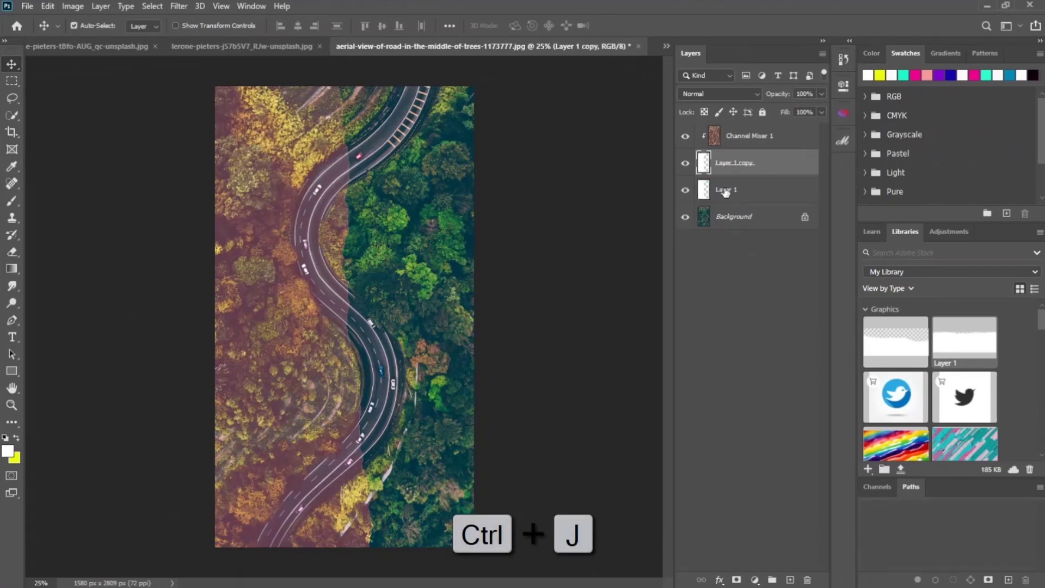
{"action": "left_click", "coordinate": [725, 191]}
{"action": "key", "text": "Right"}
{"action": "key", "text": "Right"}
{"action": "key", "text": "Right"}
{"action": "key", "text": "Right"}
{"action": "key", "text": "Right"}
{"action": "key", "text": "Right"}
{"action": "key", "text": "Right"}
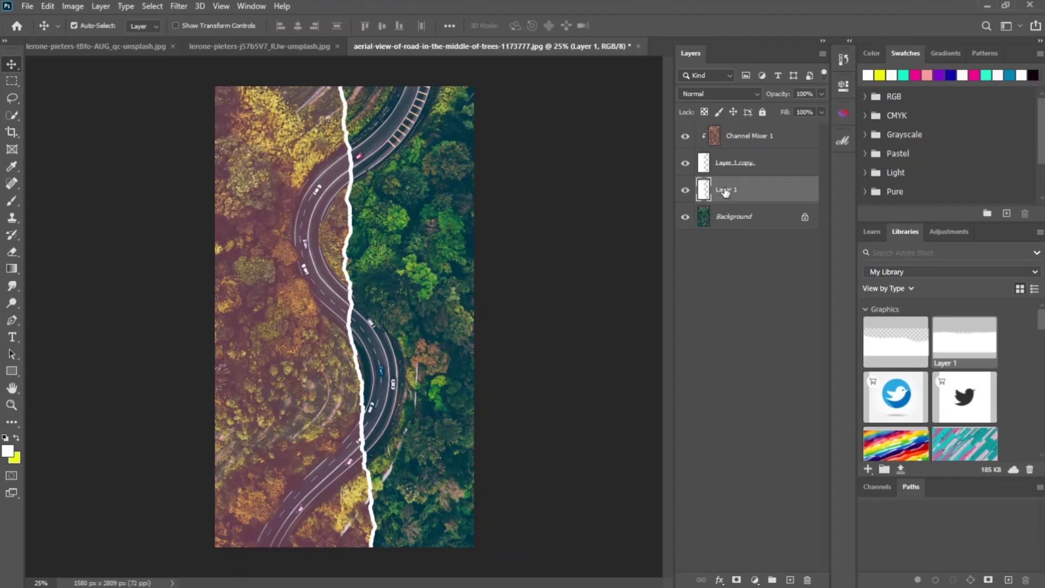
Step: Warp the lower torn-paper layer so the white edge narrows in the middle and widens toward the bottom, and apply it
{"action": "key", "text": "ctrl+t"}
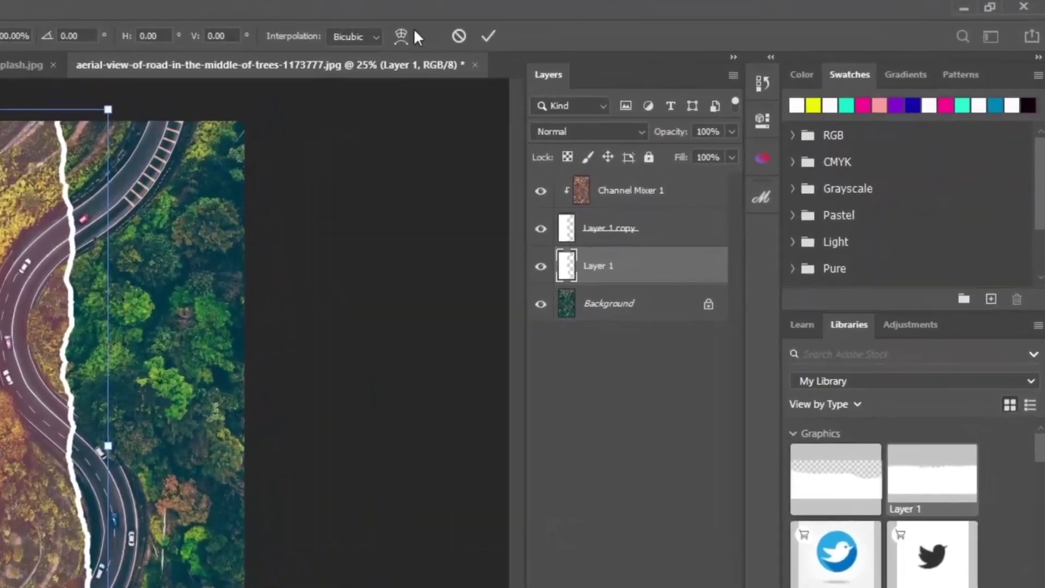
{"action": "left_click", "coordinate": [403, 36]}
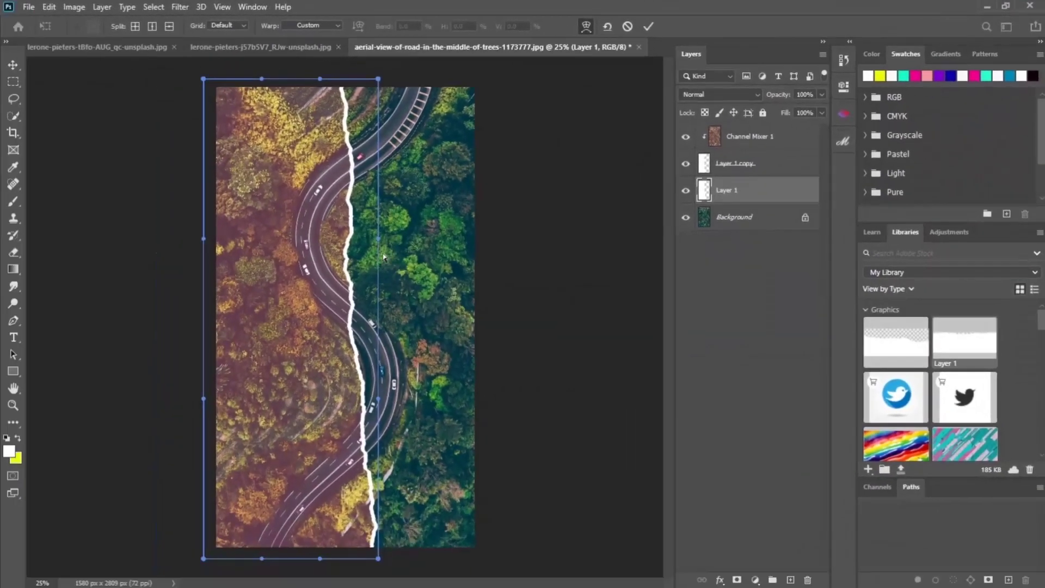
{"action": "left_click_drag", "start_coordinate": [377, 243], "coordinate": [361, 240]}
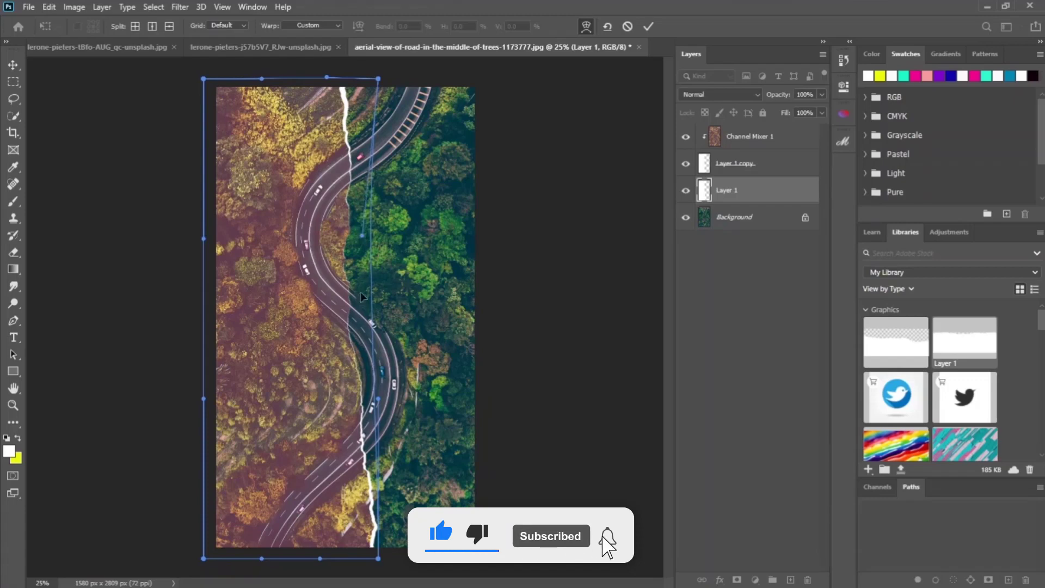
{"action": "left_click_drag", "start_coordinate": [382, 405], "coordinate": [387, 401]}
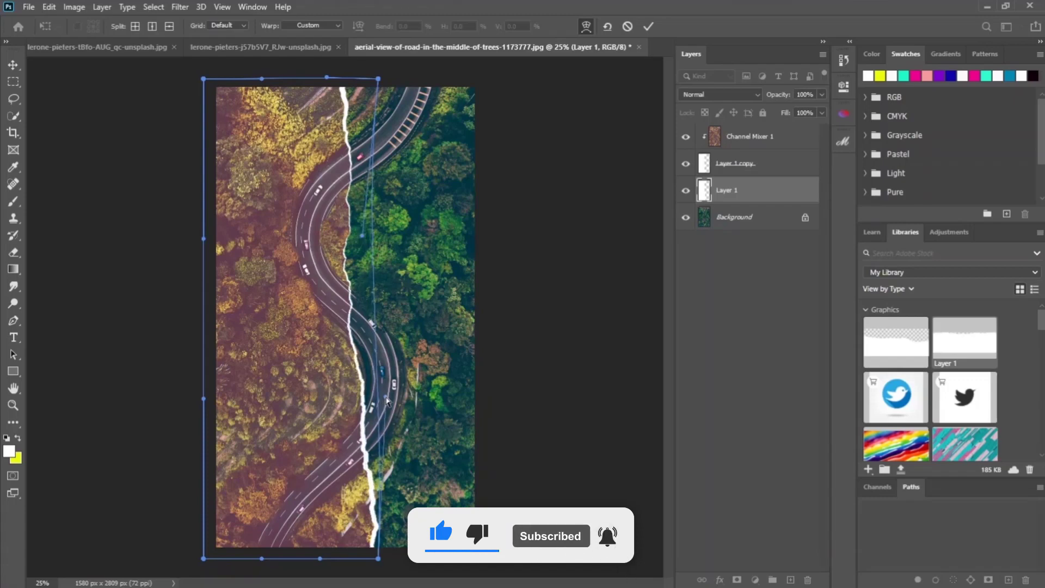
{"action": "left_click_drag", "start_coordinate": [326, 558], "coordinate": [329, 538]}
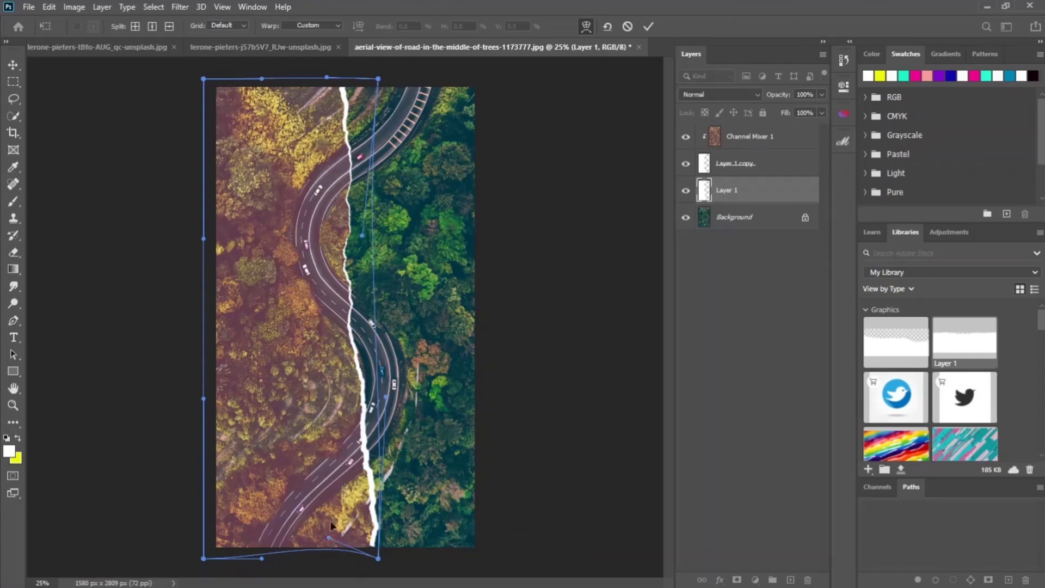
{"action": "left_click_drag", "start_coordinate": [327, 78], "coordinate": [327, 77]}
{"action": "left_click", "coordinate": [650, 26]}
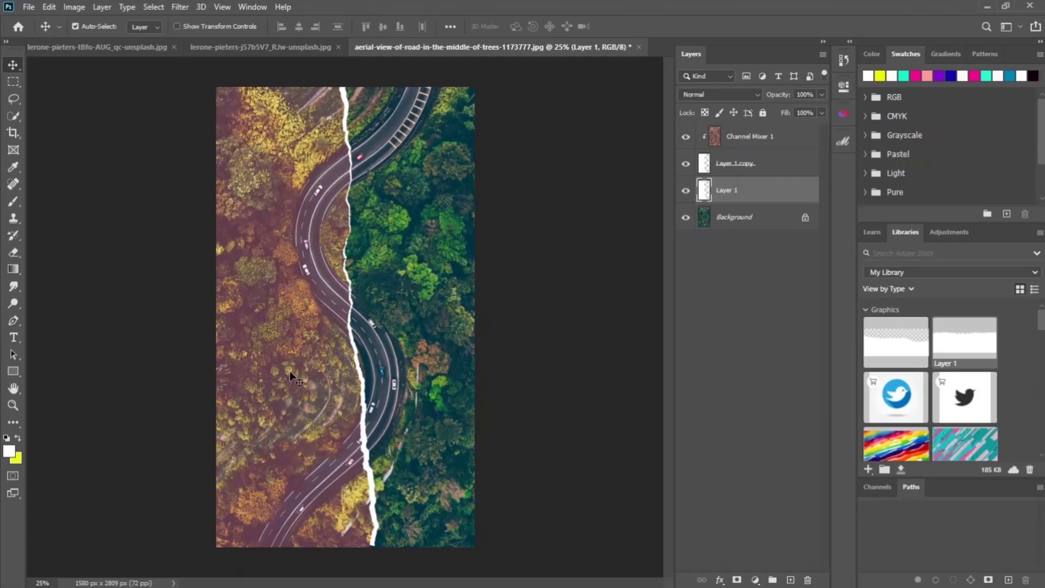
Step: Bring up the file commands for the road document
{"action": "left_click", "coordinate": [32, 6]}
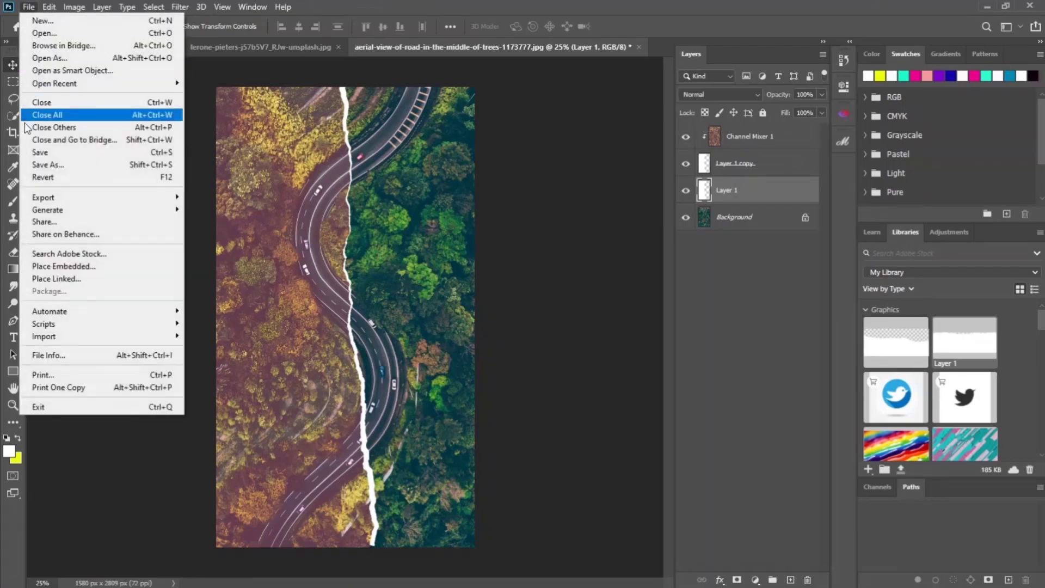